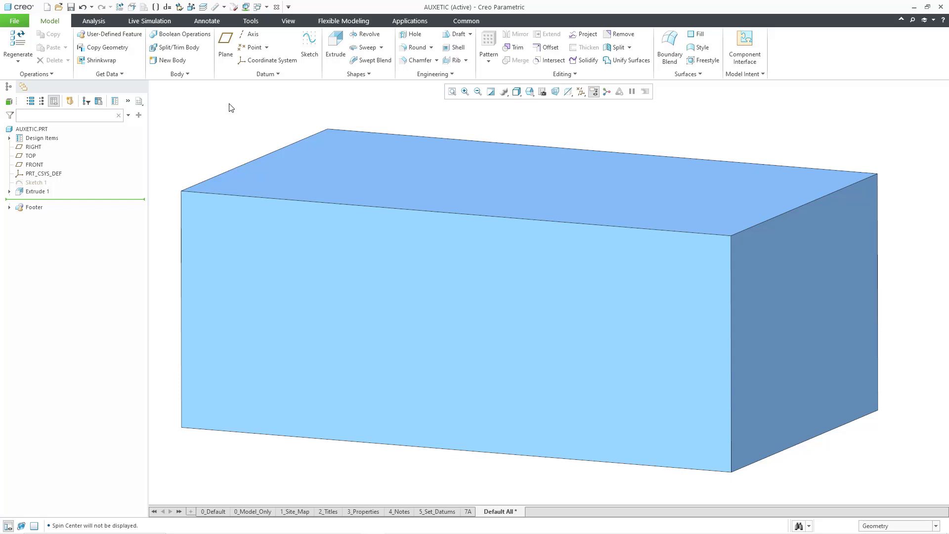
# Step: Regenerate the part and start a beam lattice that replaces Body 1
pyautogui.hotkey('ctrl', 'g')
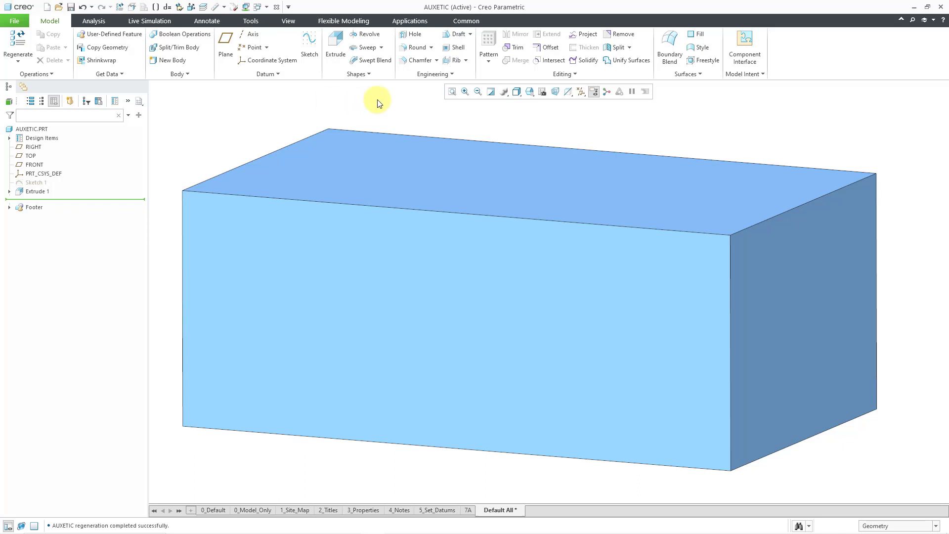
pyautogui.click(423, 75)
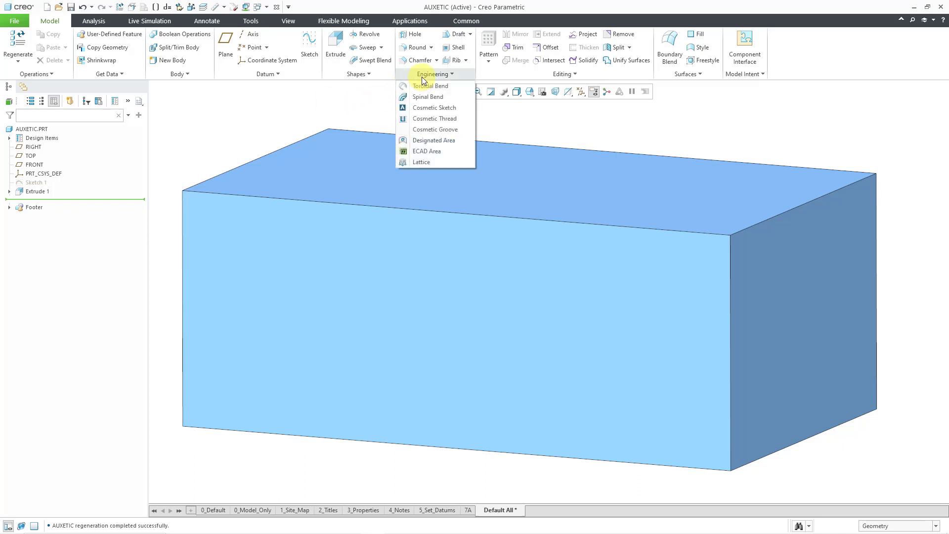
pyautogui.click(447, 161)
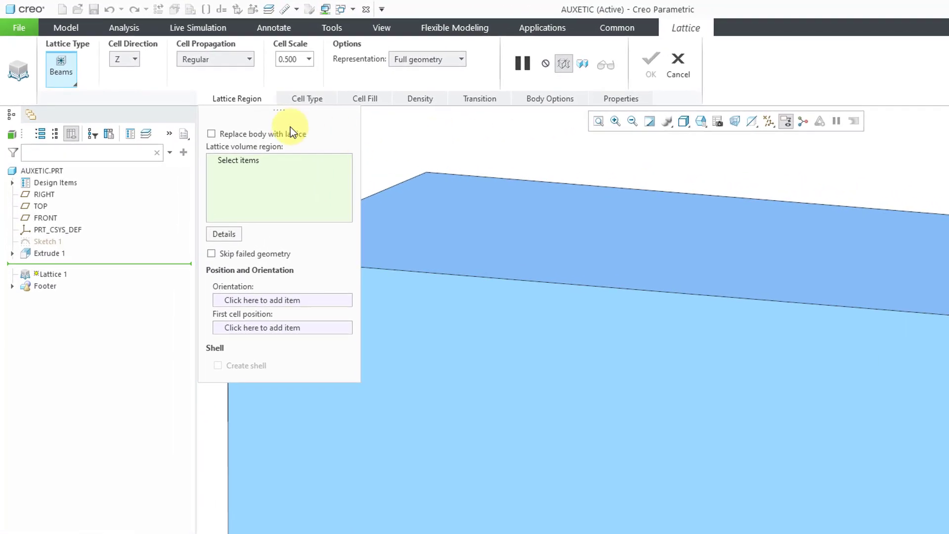
pyautogui.click(210, 134)
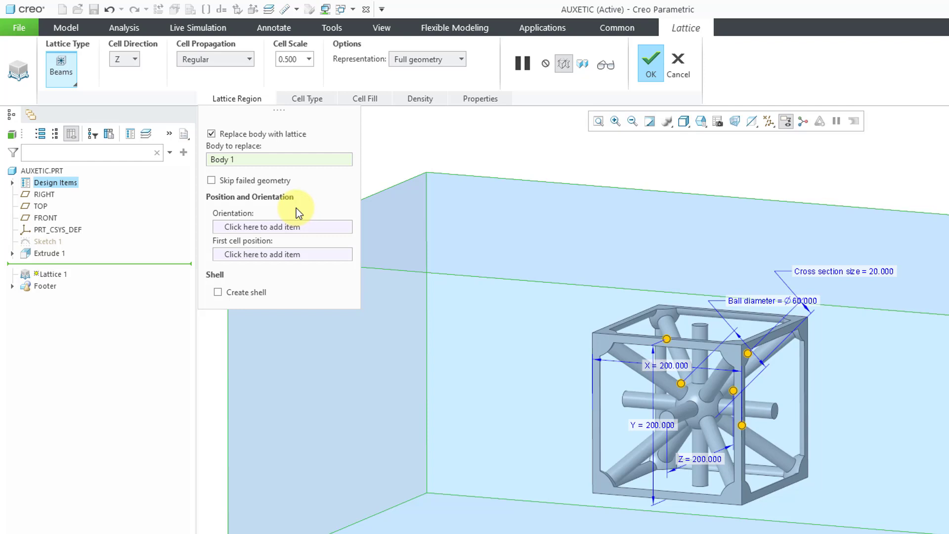
# Step: Enable a lattice shell with a thickness of 10
pyautogui.click(218, 290)
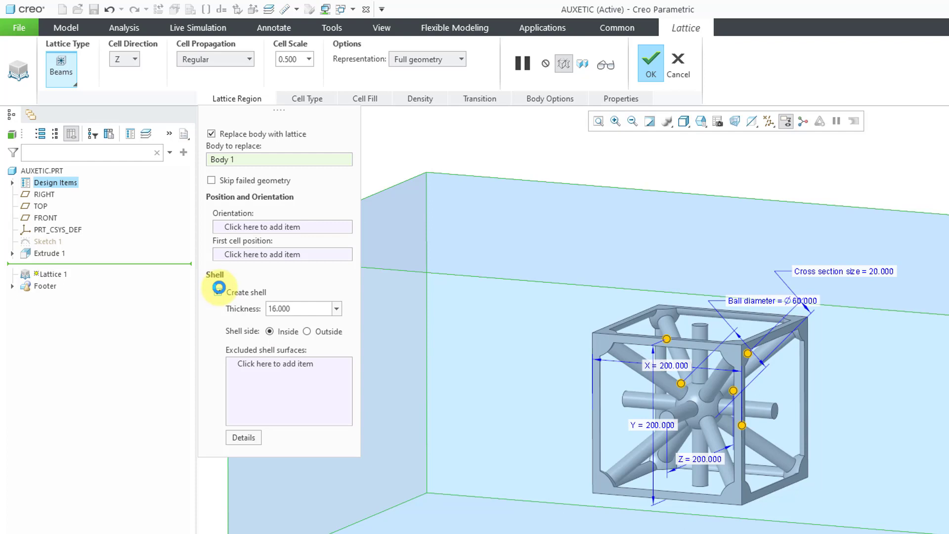
pyautogui.click(299, 308)
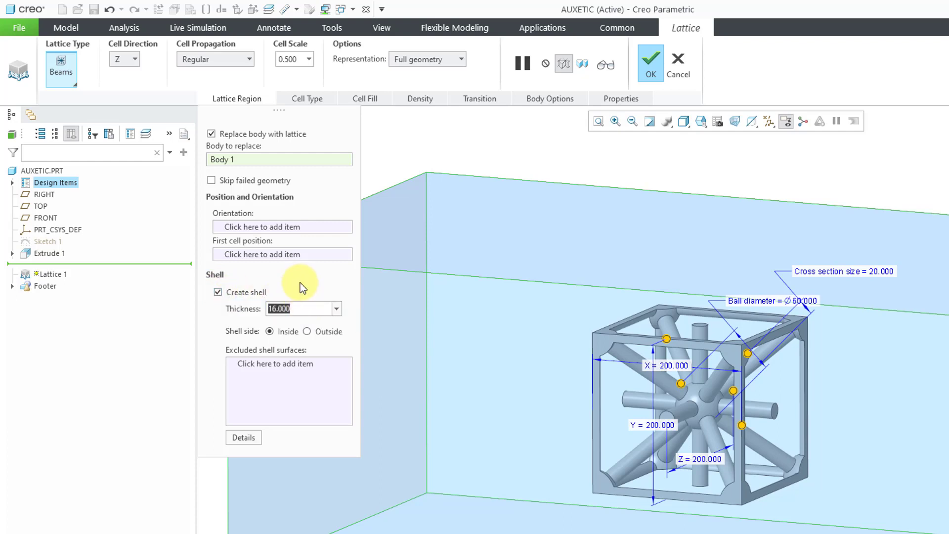
pyautogui.write('10')
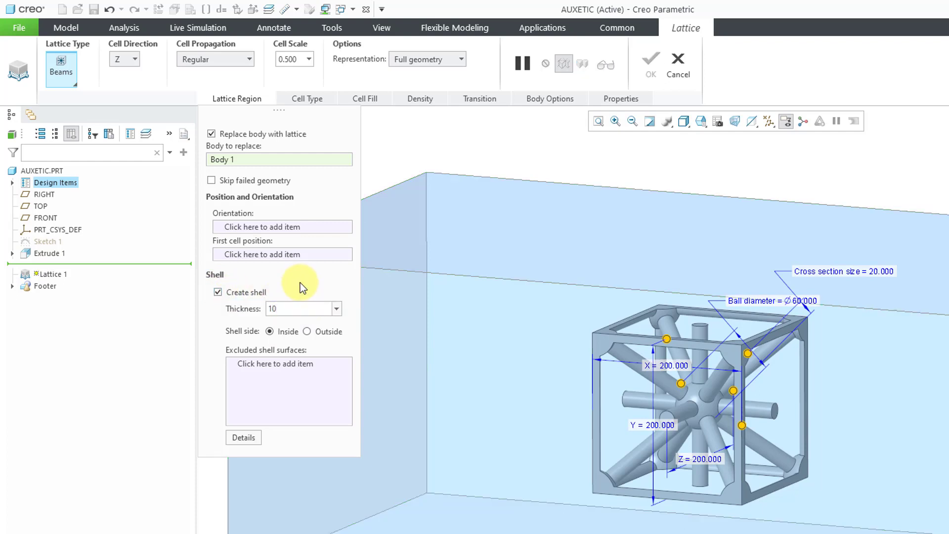
pyautogui.press('Return')
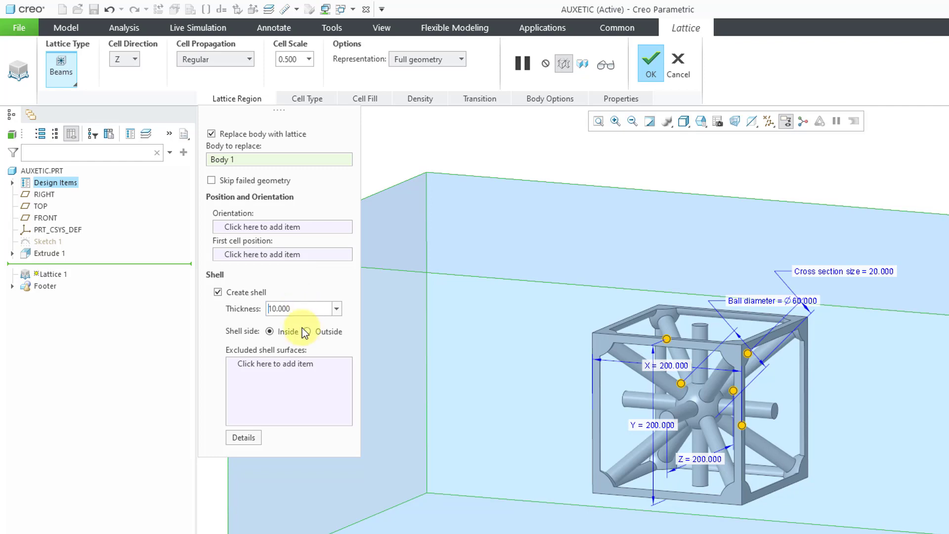
# Step: Put the shell on the outside side and exclude block faces, ending with the large left face
pyautogui.click(307, 332)
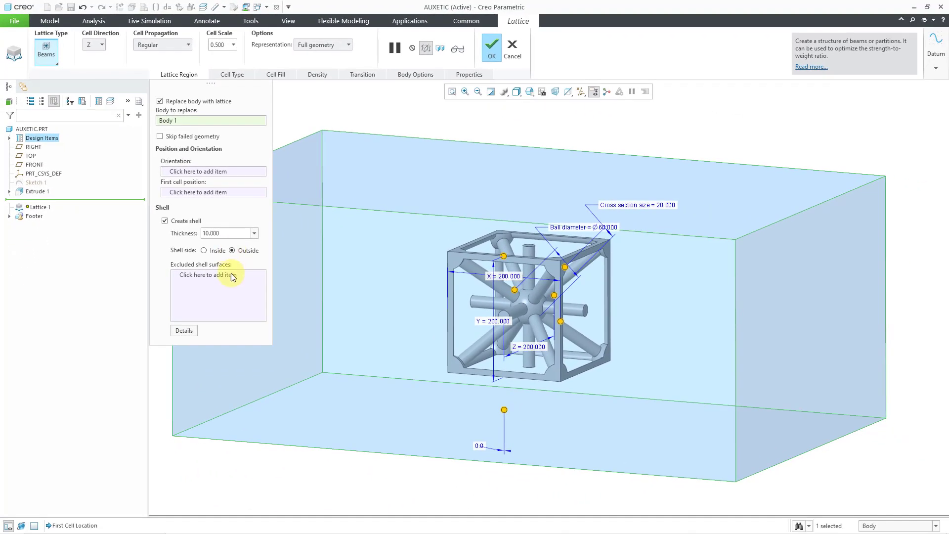
pyautogui.click(231, 275)
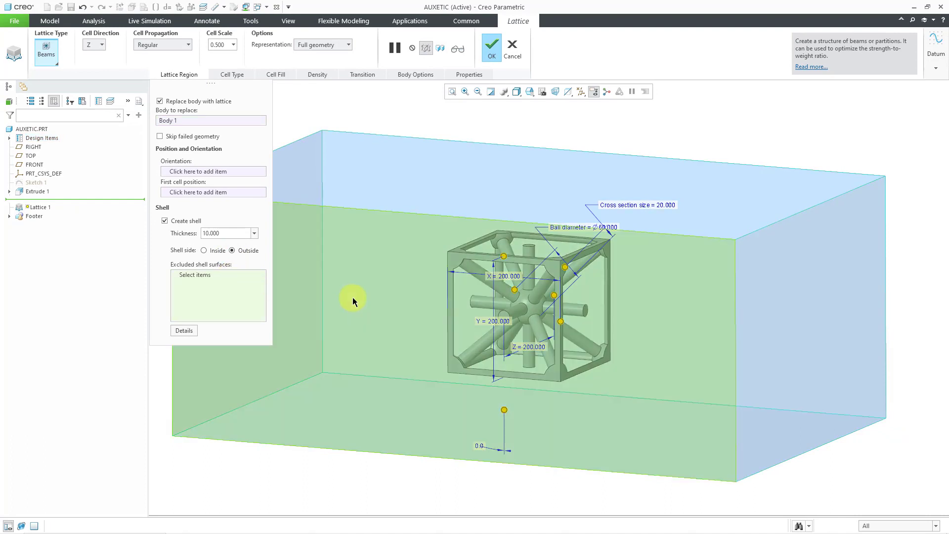
pyautogui.click(419, 353)
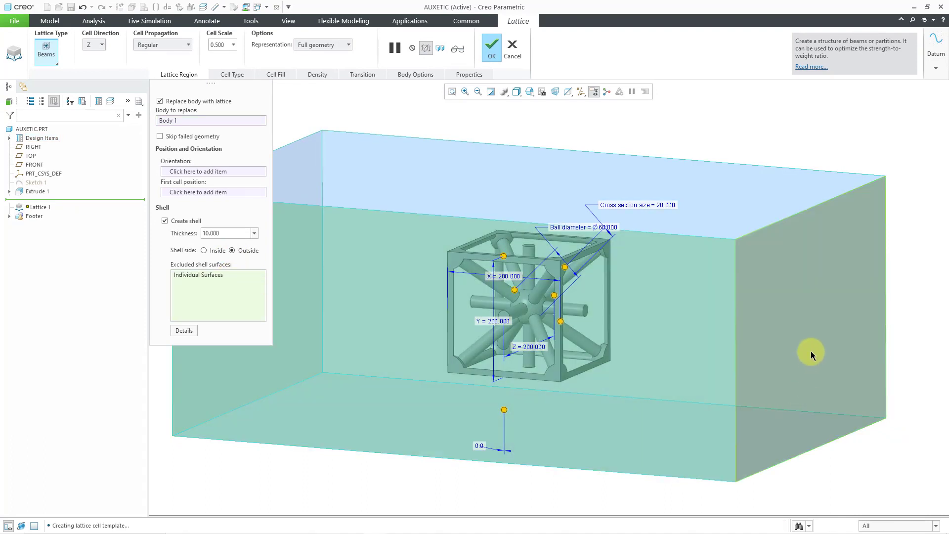
pyautogui.click(851, 90)
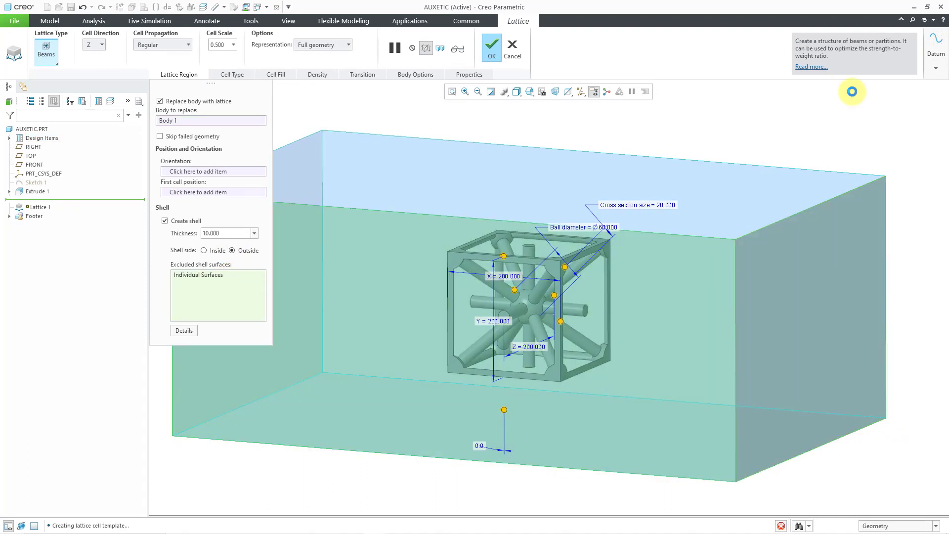
pyautogui.click(754, 183)
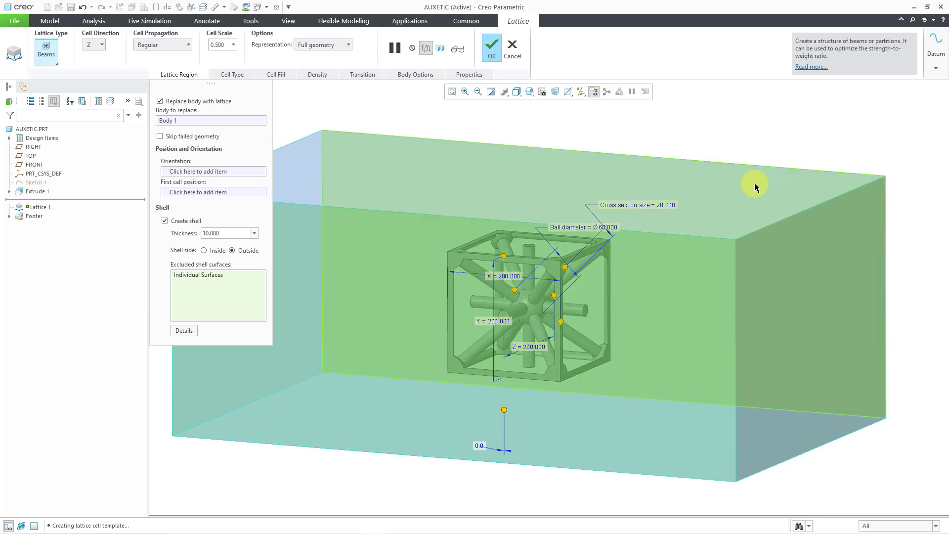
pyautogui.click(304, 183)
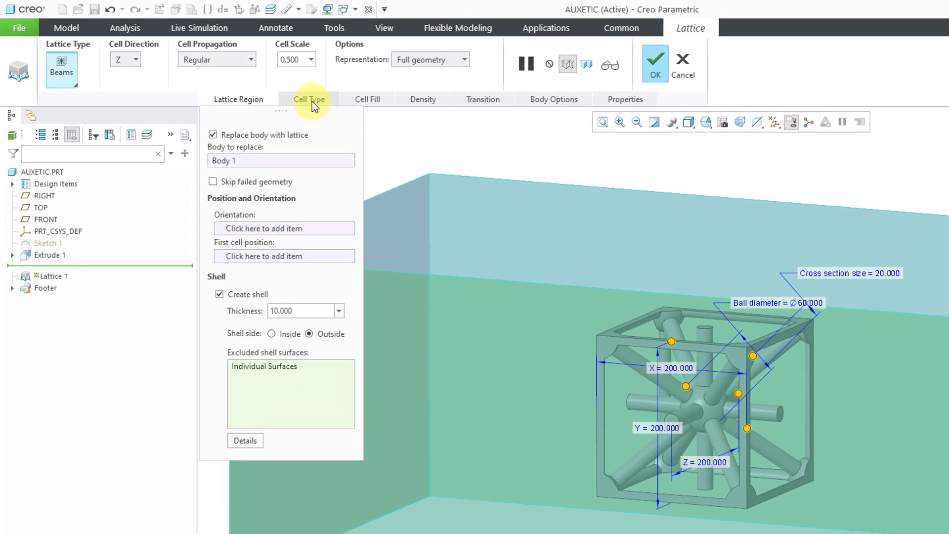
# Step: Switch the lattice cell type to the auxetic two-angle shape with 15.0 X and Y angles
pyautogui.click(312, 100)
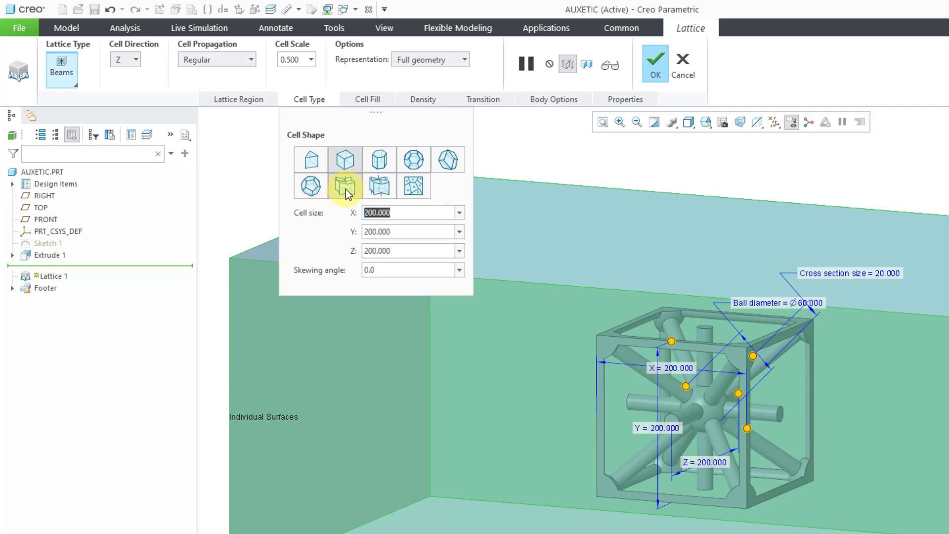
pyautogui.click(345, 189)
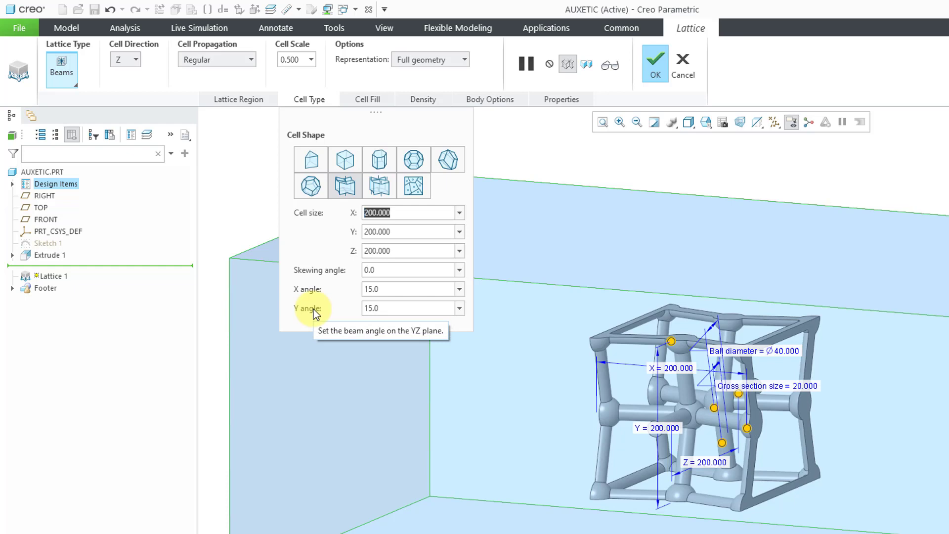
pyautogui.click(457, 311)
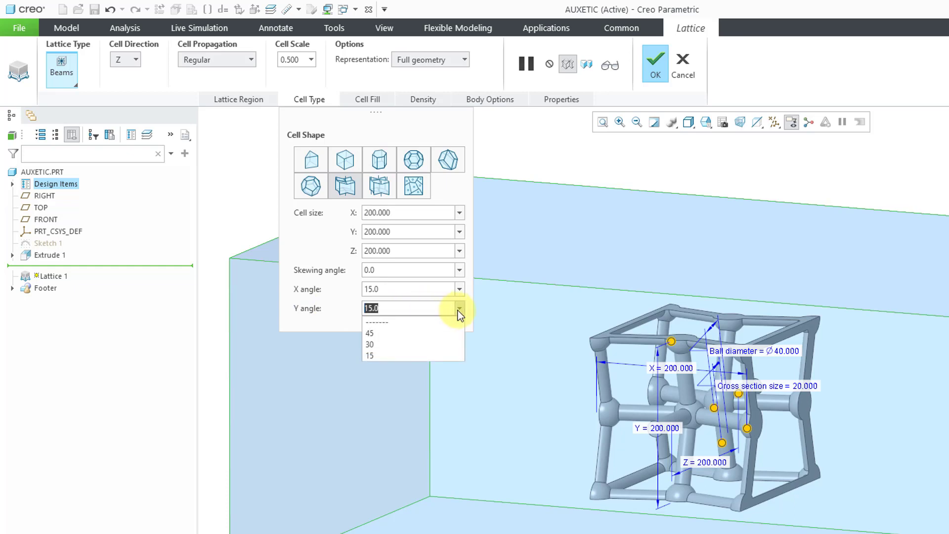
pyautogui.click(448, 341)
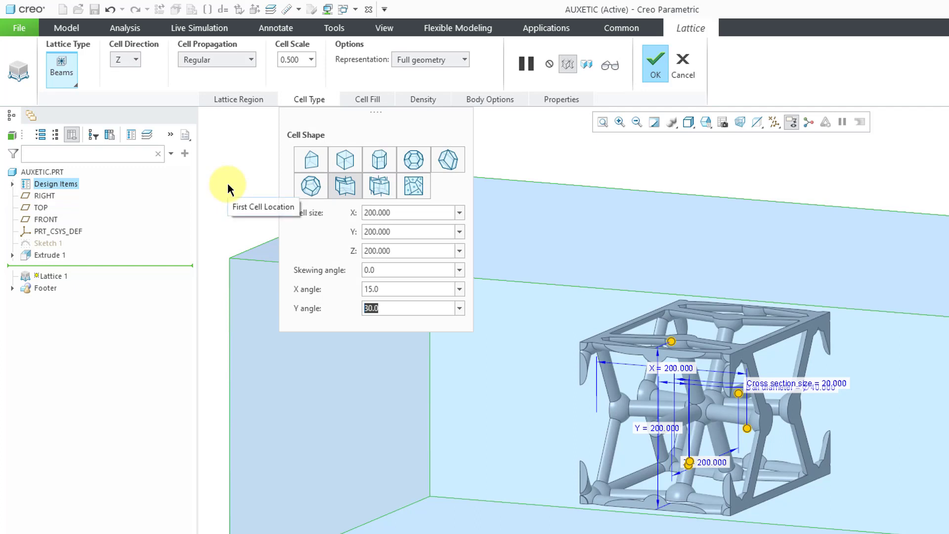
pyautogui.click(460, 289)
pyautogui.click(450, 317)
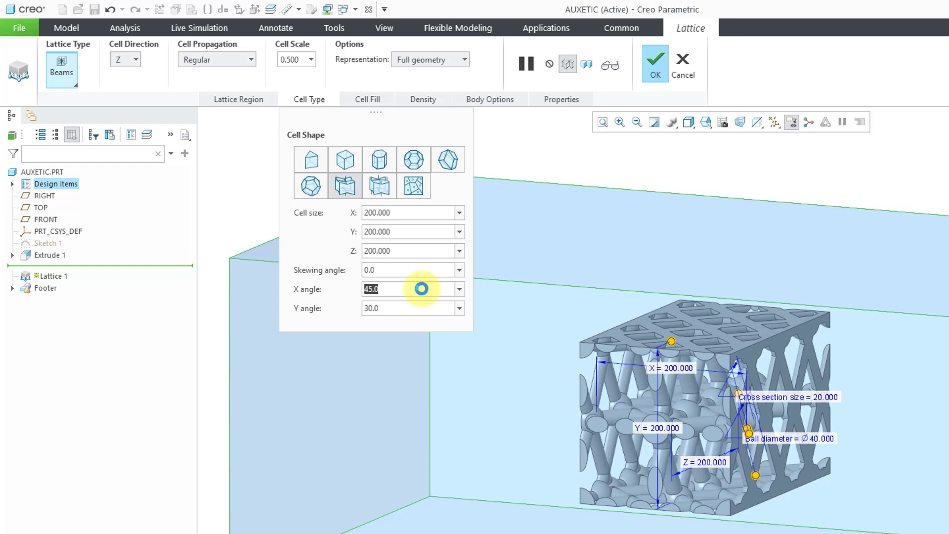
pyautogui.click(459, 288)
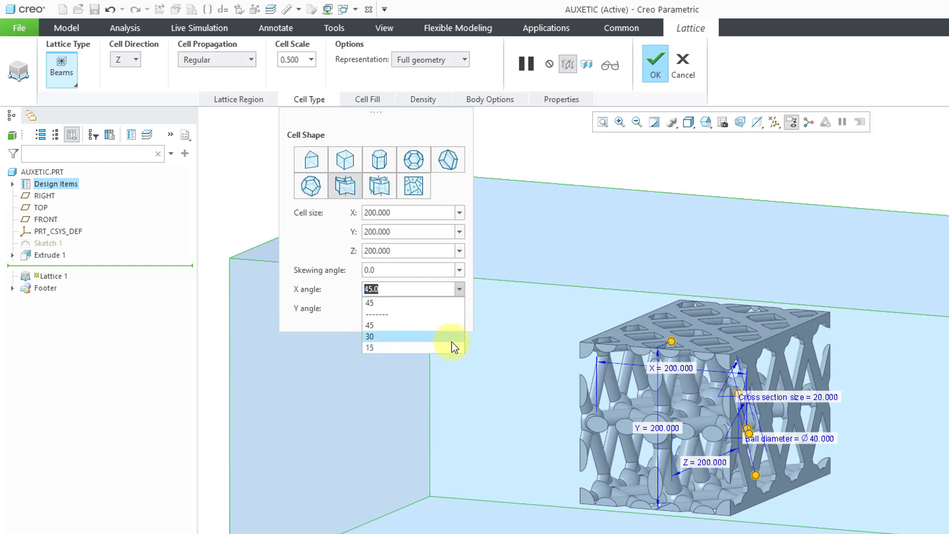
pyautogui.click(451, 342)
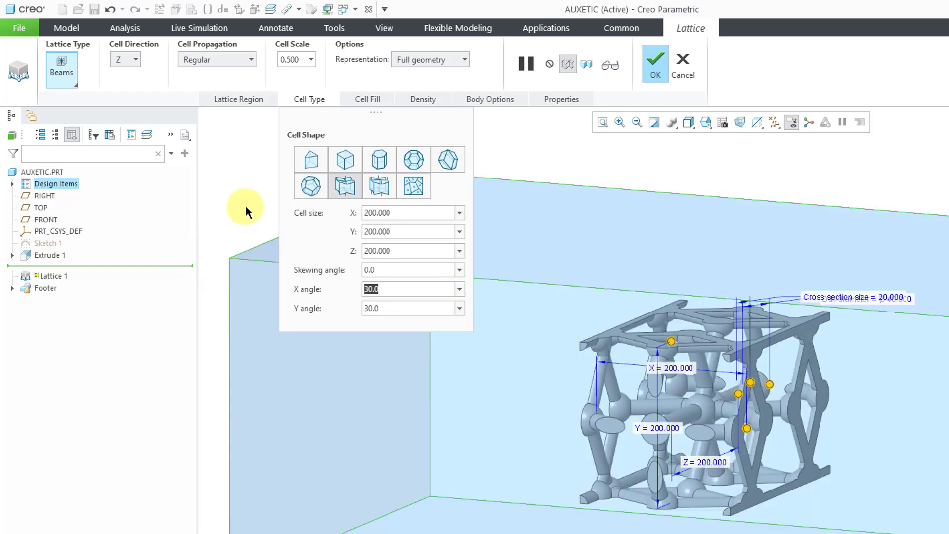
pyautogui.click(459, 289)
pyautogui.click(438, 358)
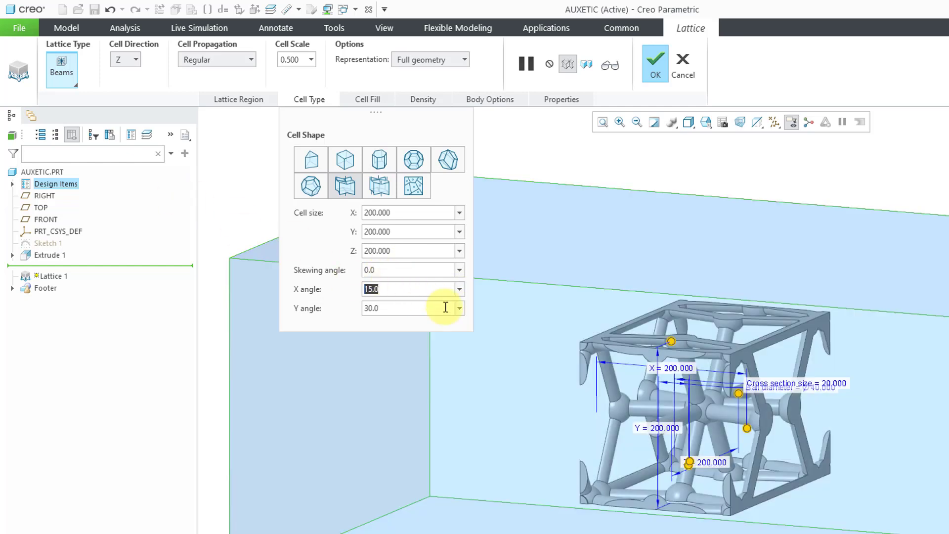
pyautogui.click(460, 308)
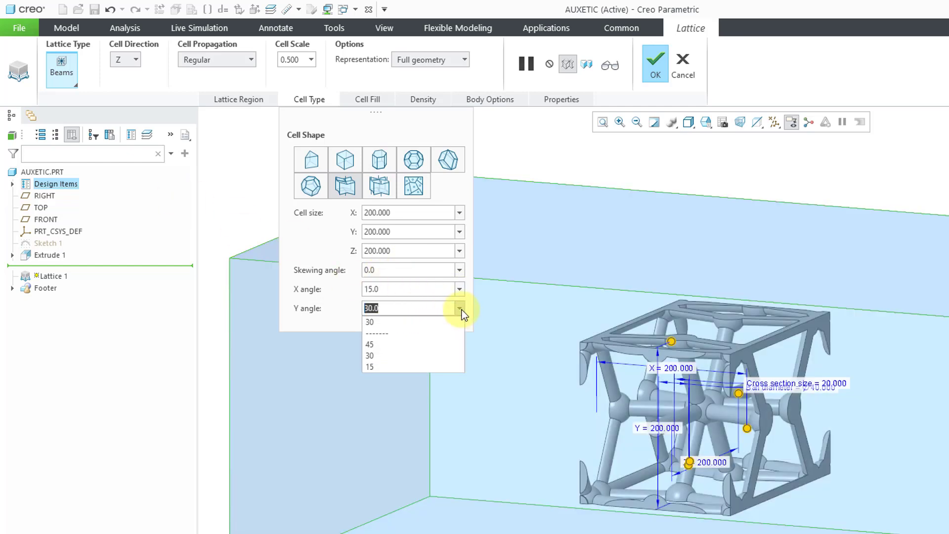
pyautogui.click(437, 367)
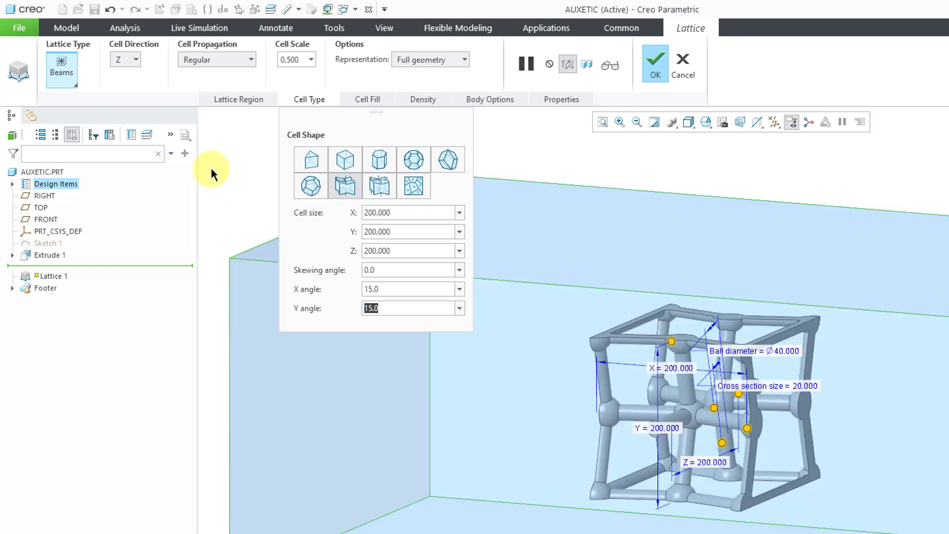
# Step: In Cell Fill, remove dangling beams and set cross section size 10 and ball diameter 25
pyautogui.click(367, 99)
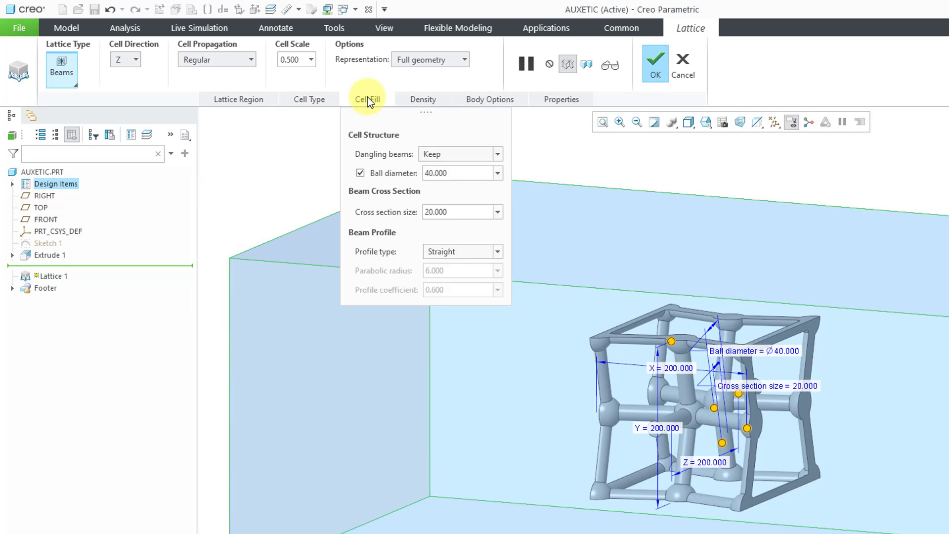
pyautogui.click(468, 154)
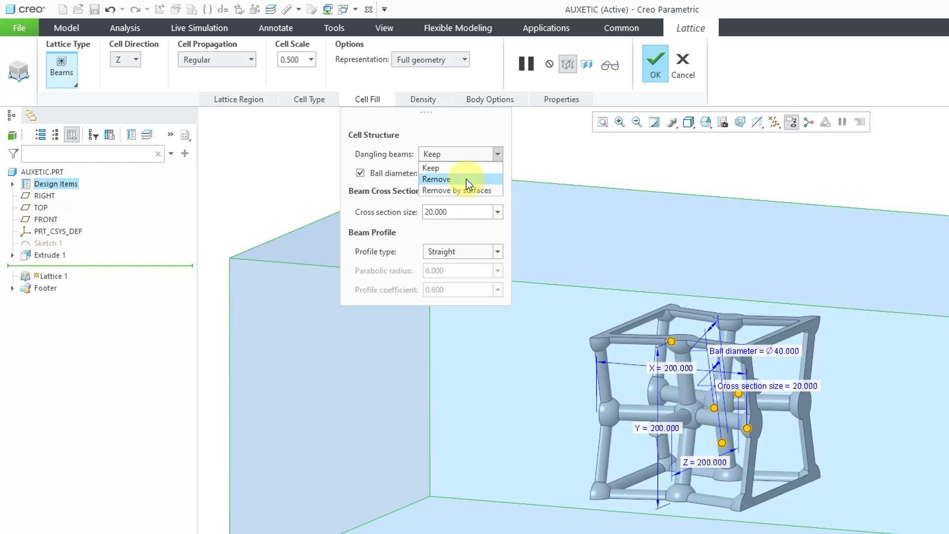
pyautogui.press('Escape')
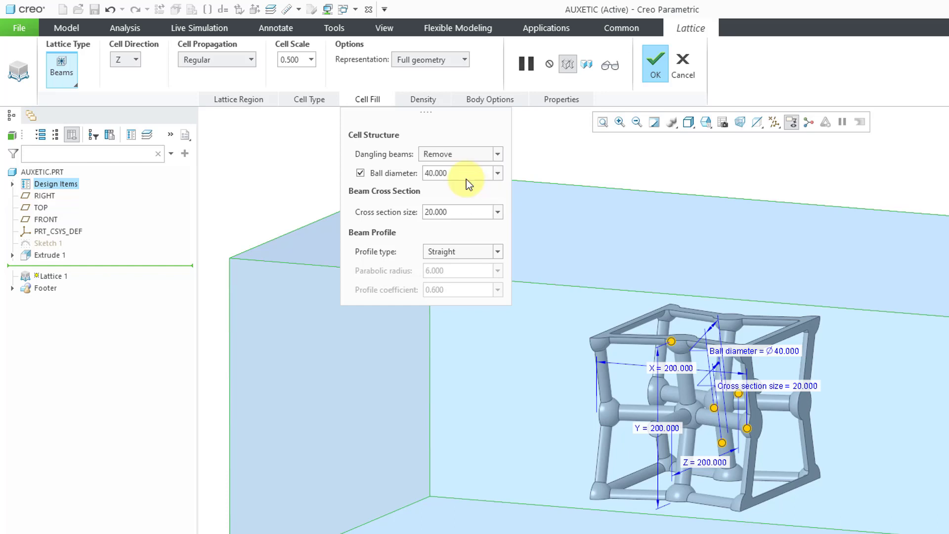
pyautogui.doubleClick(462, 212)
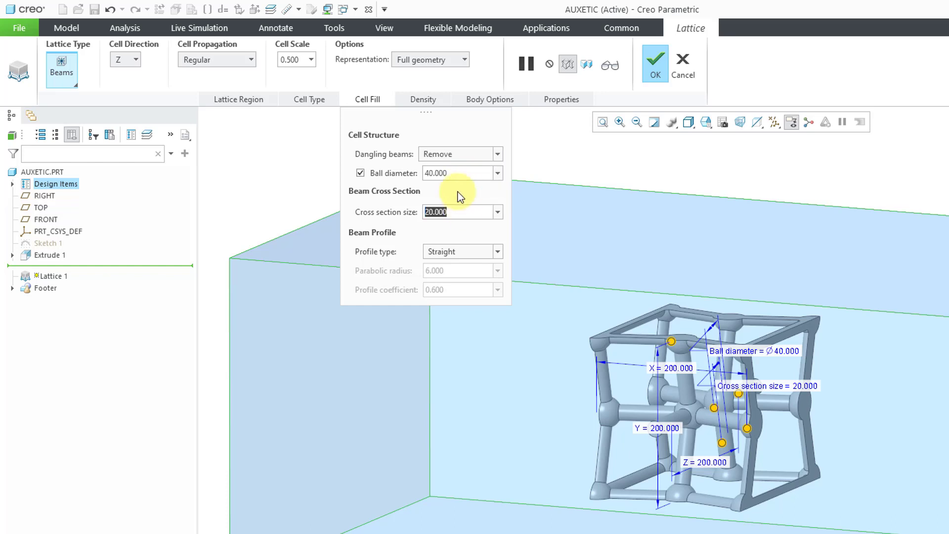
pyautogui.write('10')
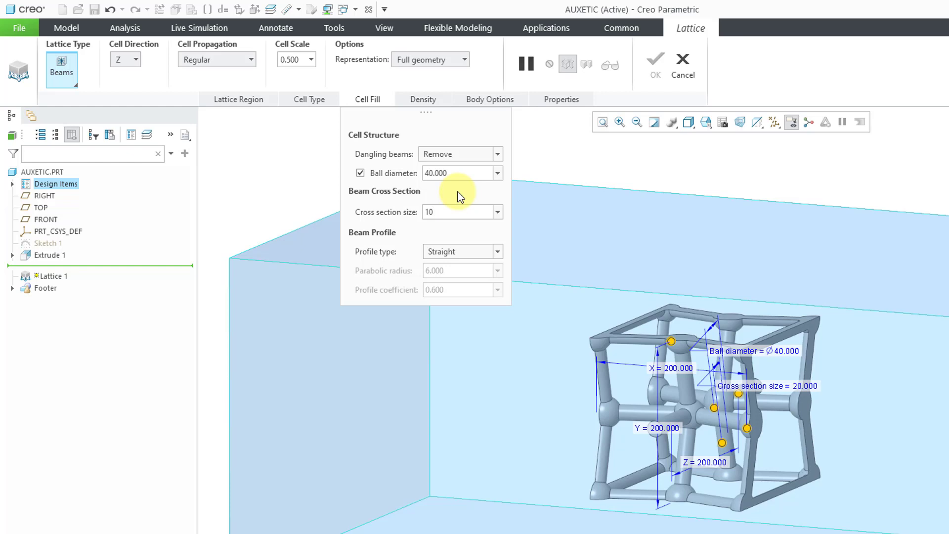
pyautogui.press('Return')
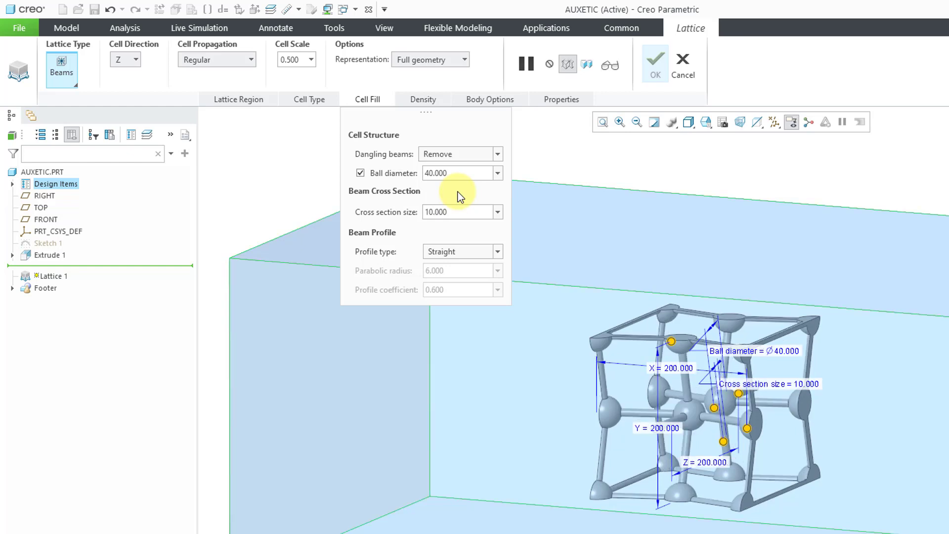
pyautogui.doubleClick(463, 173)
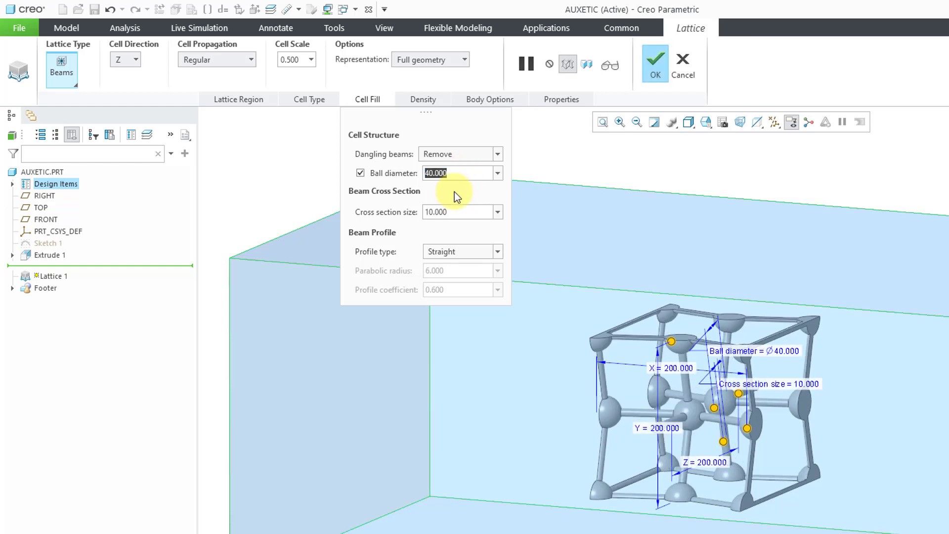
pyautogui.write('25')
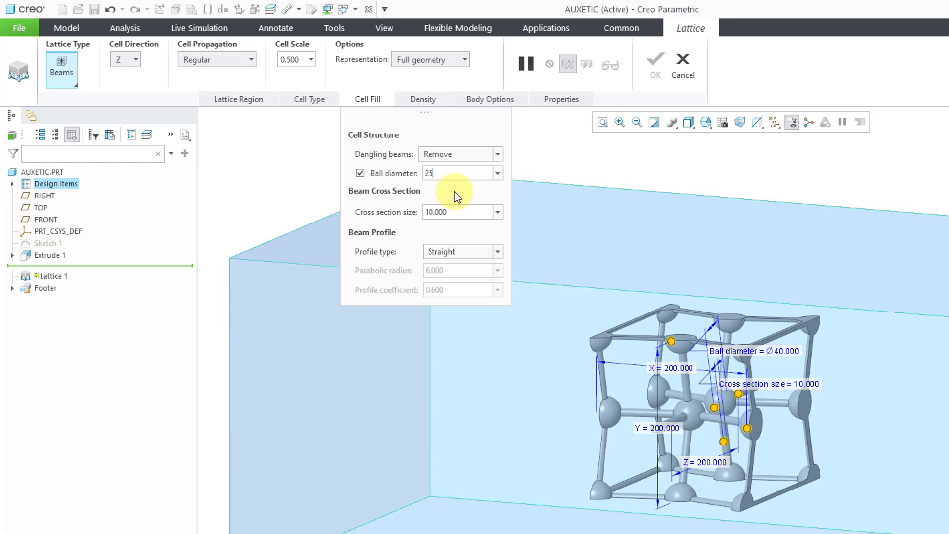
pyautogui.press('Return')
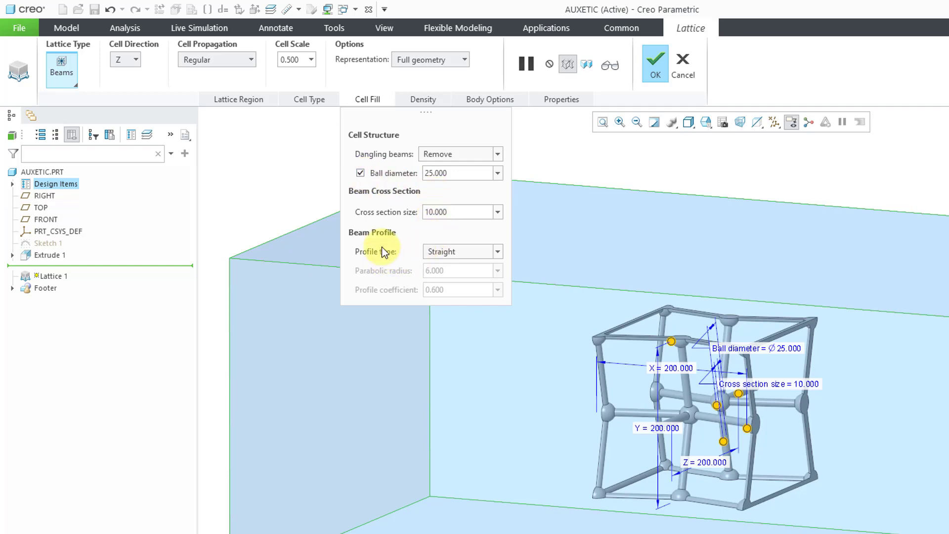
# Step: Complete the Lattice 1 feature and clear the selection
pyautogui.click(655, 74)
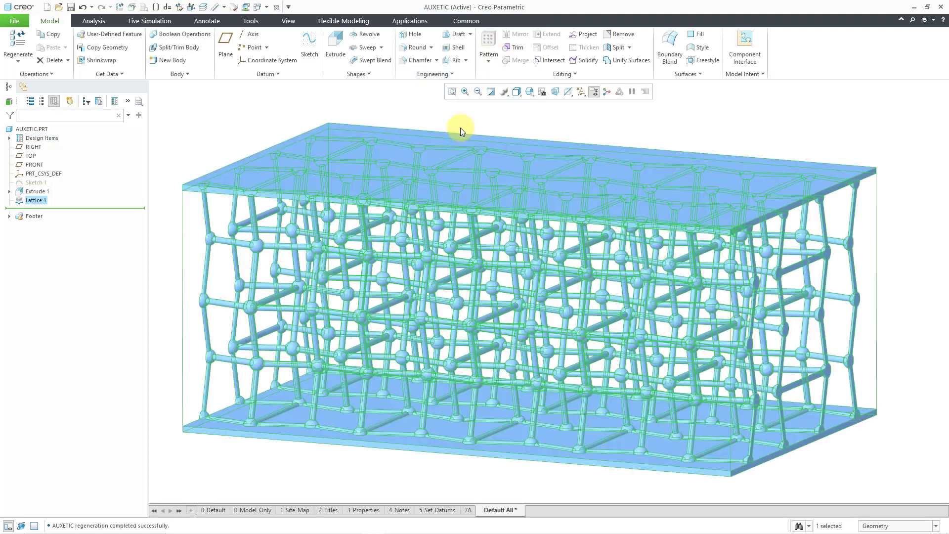
pyautogui.click(441, 111)
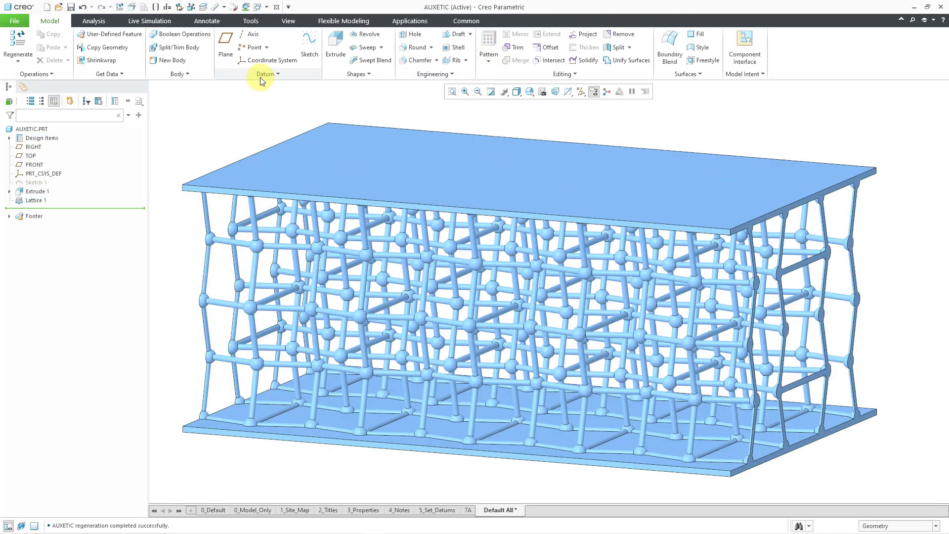
pyautogui.click(529, 95)
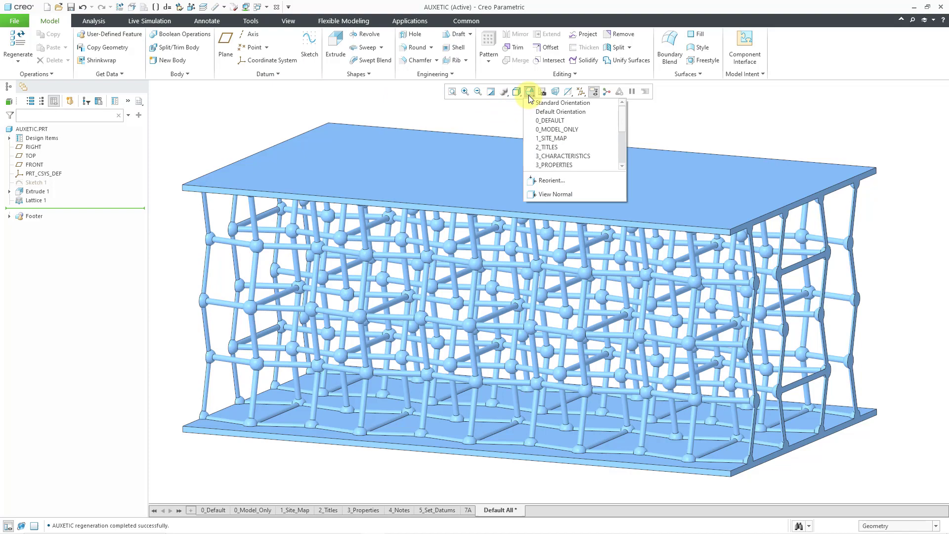
pyautogui.scroll(-1, 575, 124)
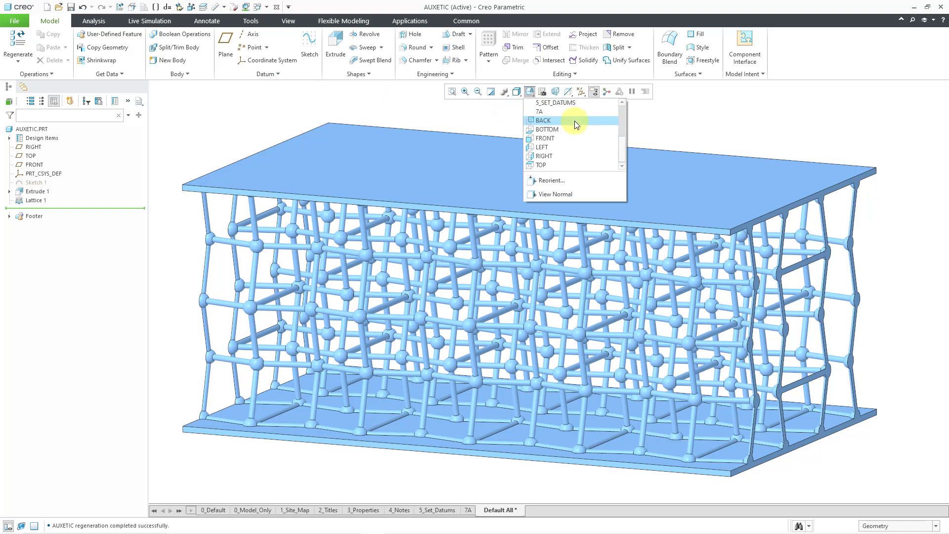
pyautogui.click(570, 136)
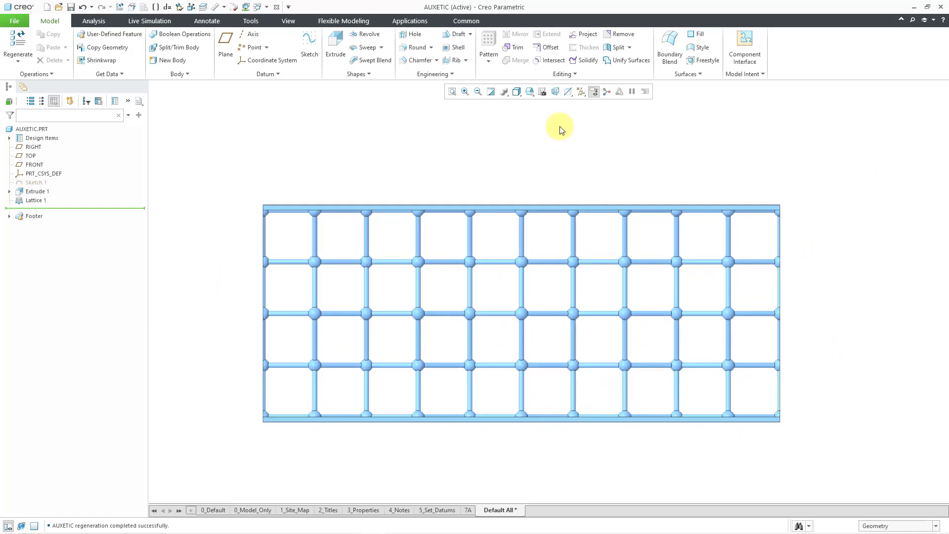
pyautogui.click(530, 92)
pyautogui.scroll(-2, 554, 143)
pyautogui.scroll(-1, 558, 149)
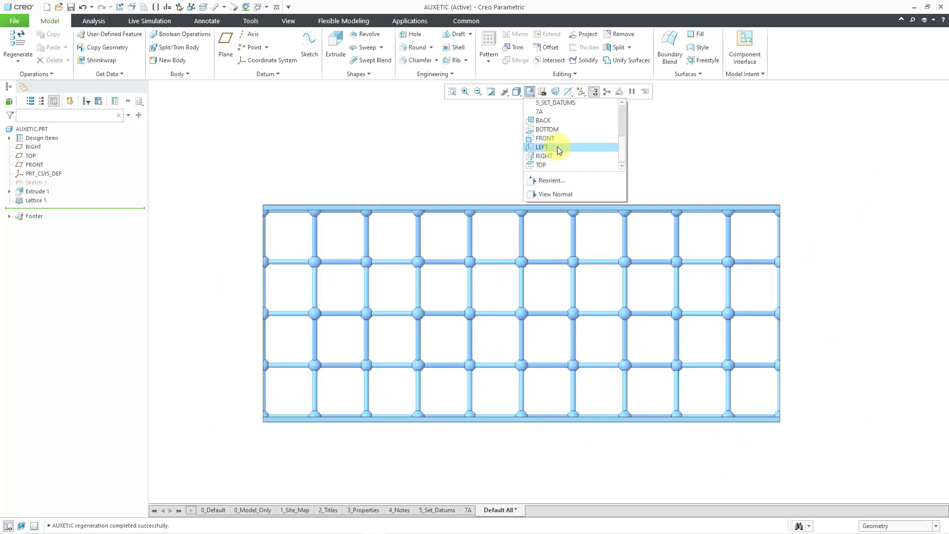
pyautogui.click(557, 155)
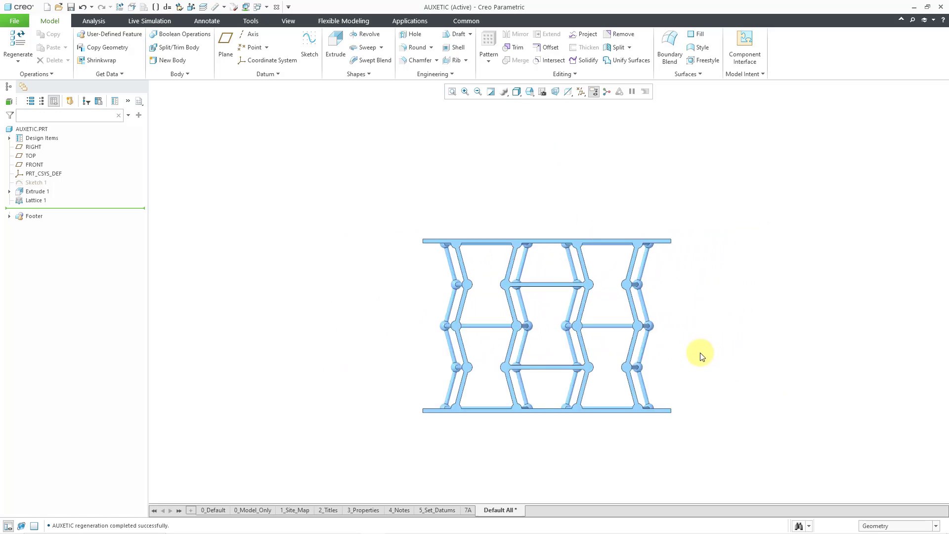
pyautogui.moveTo(568, 307)
pyautogui.mouseDown(button='middle')
pyautogui.moveTo(608, 324)
pyautogui.moveTo(620, 309)
pyautogui.moveTo(640, 324)
pyautogui.moveTo(615, 322)
pyautogui.moveTo(604, 407)
pyautogui.mouseUp(button='middle')
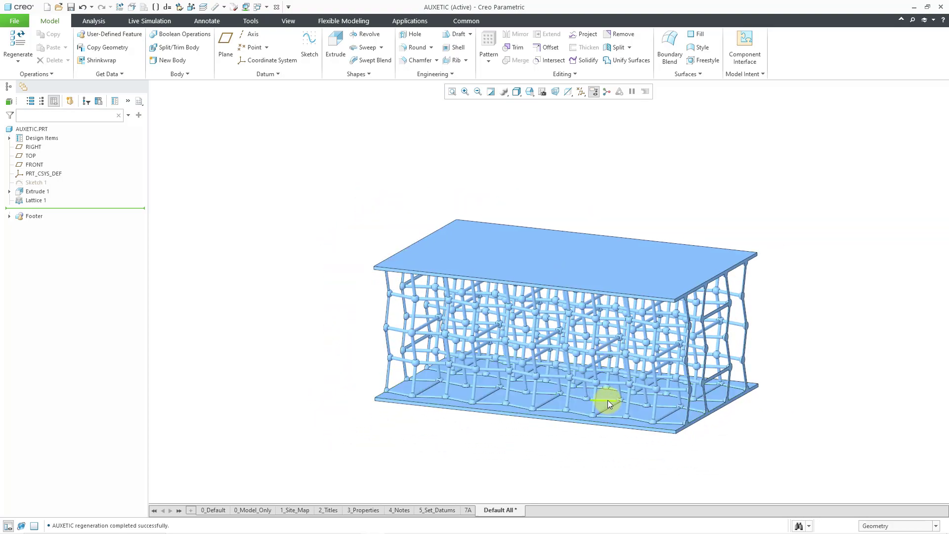
pyautogui.scroll(-3, 608, 405)
pyautogui.scroll(-5, 540, 322)
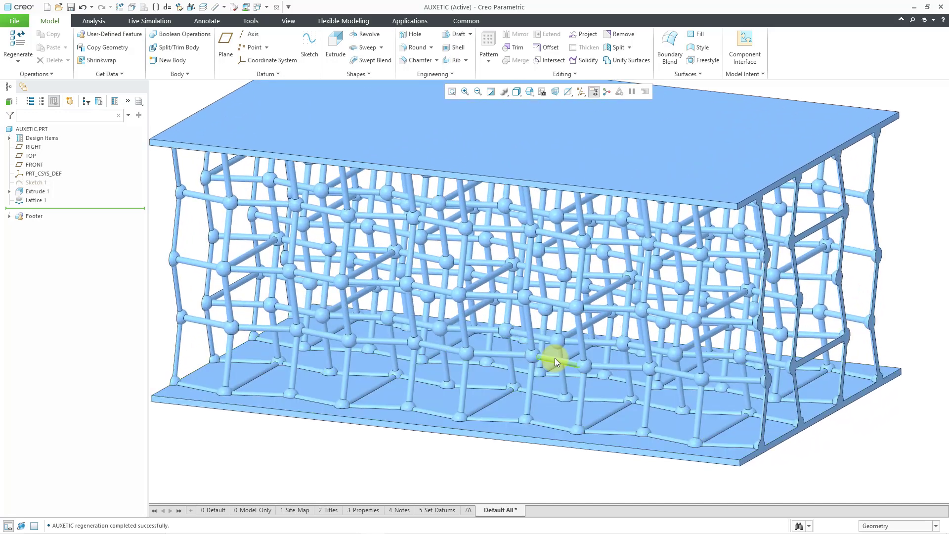
# Step: Edit the definition of Lattice 1 and activate its Body to replace collector showing Body 1
pyautogui.keyDown('shift'); pyautogui.moveTo(555, 357); pyautogui.dragTo(569, 402, button='middle'); pyautogui.keyUp('shift')
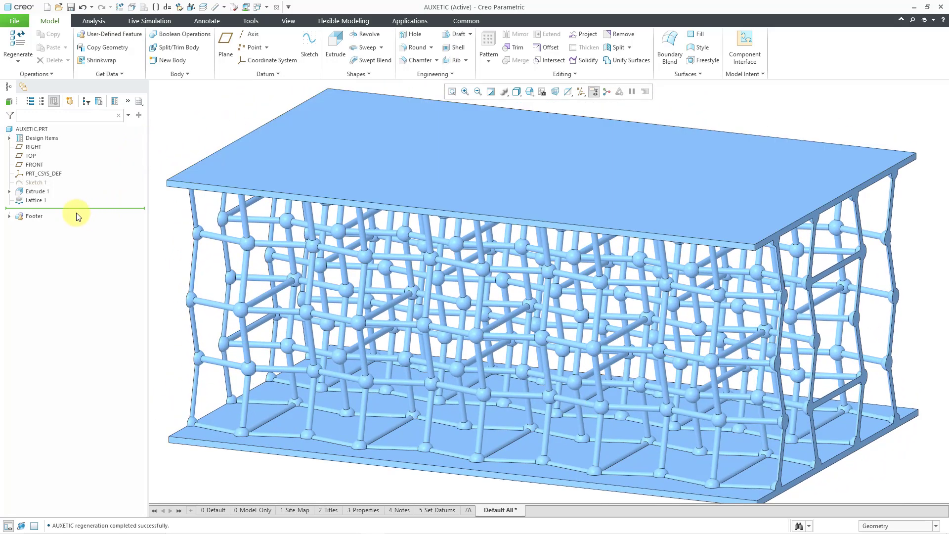
pyautogui.click(37, 200)
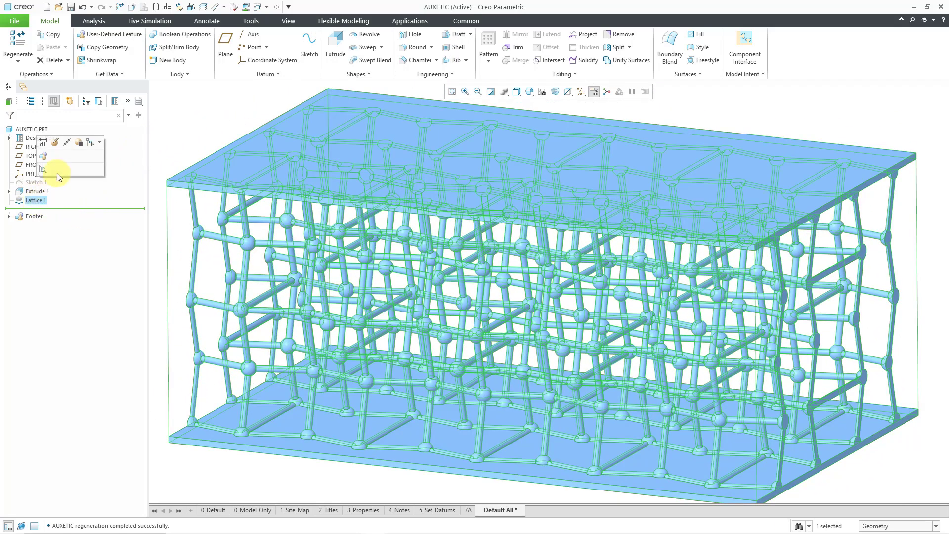
pyautogui.click(55, 144)
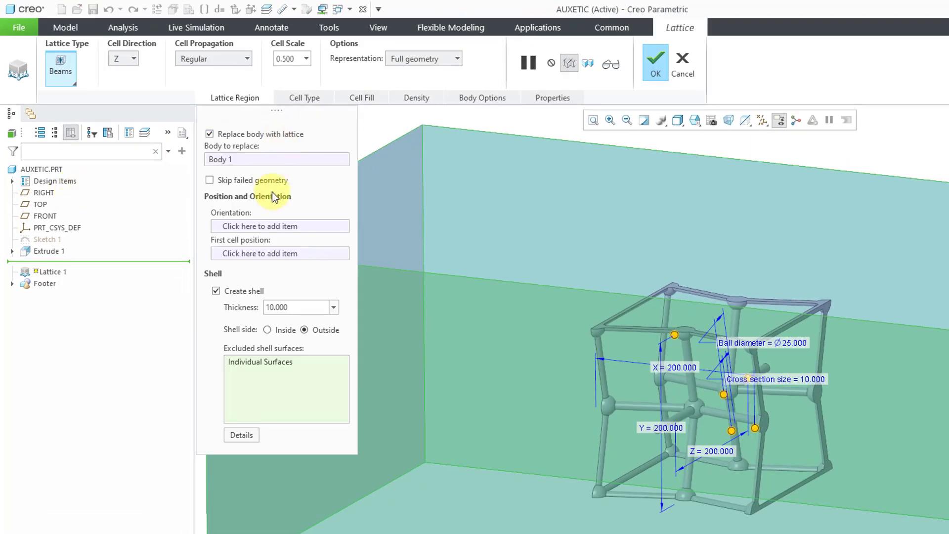
pyautogui.click(238, 159)
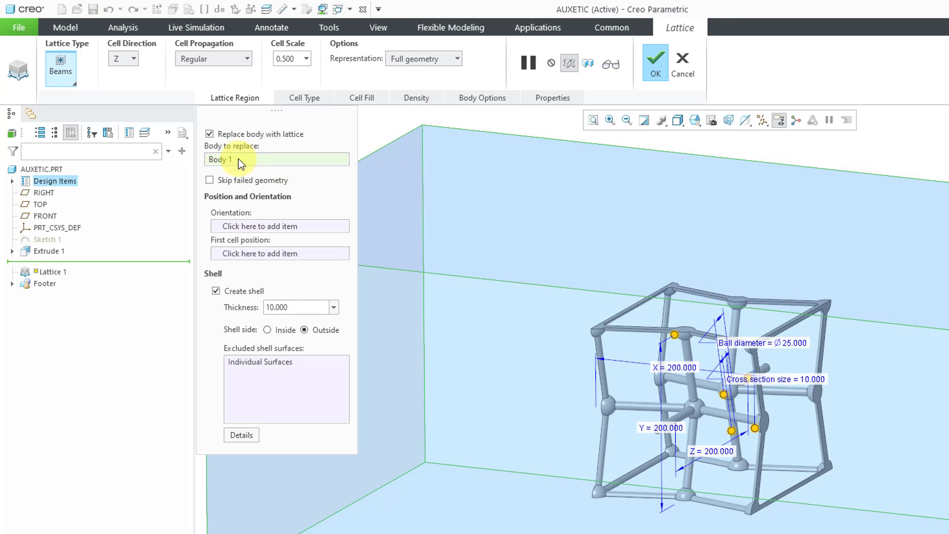
# Step: Try a Parabolic beam profile, revert to Straight, and apply the redefined Lattice 1
pyautogui.click(366, 100)
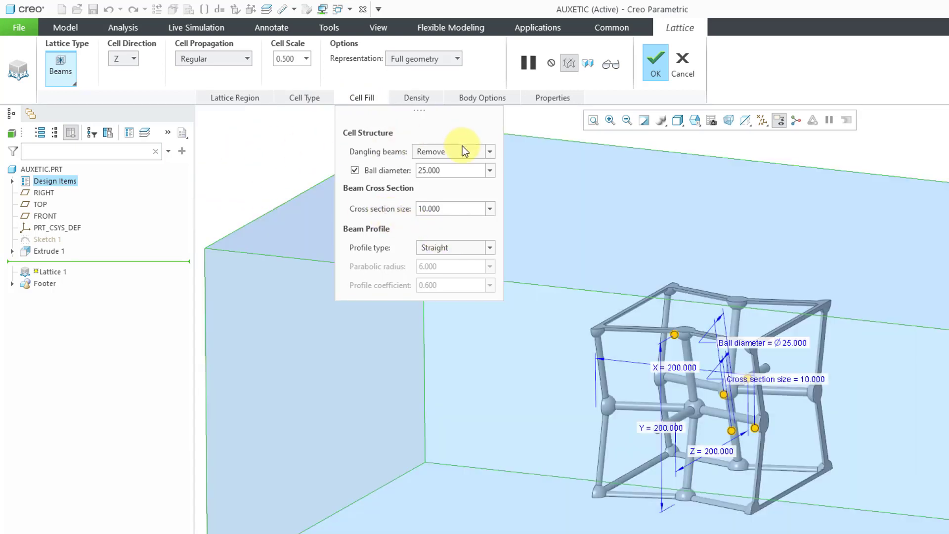
pyautogui.click(459, 246)
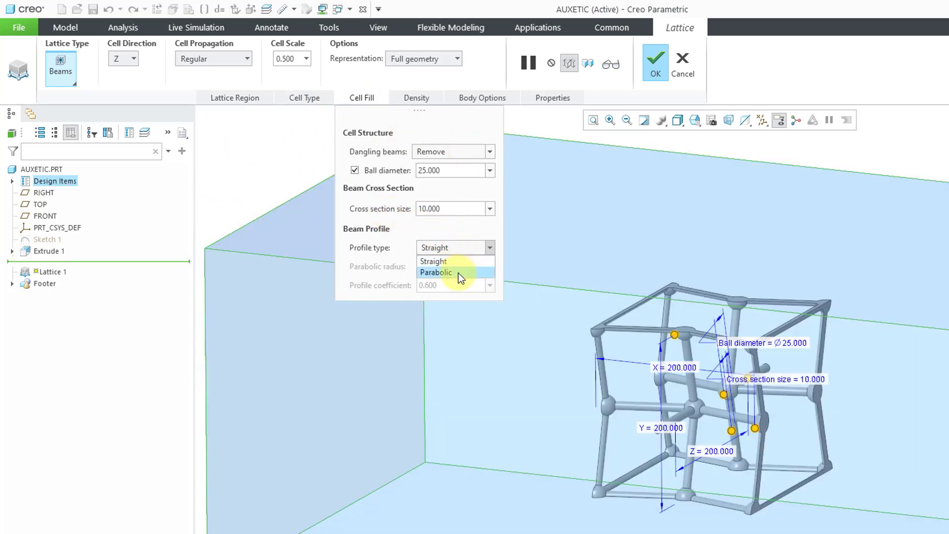
pyautogui.click(458, 273)
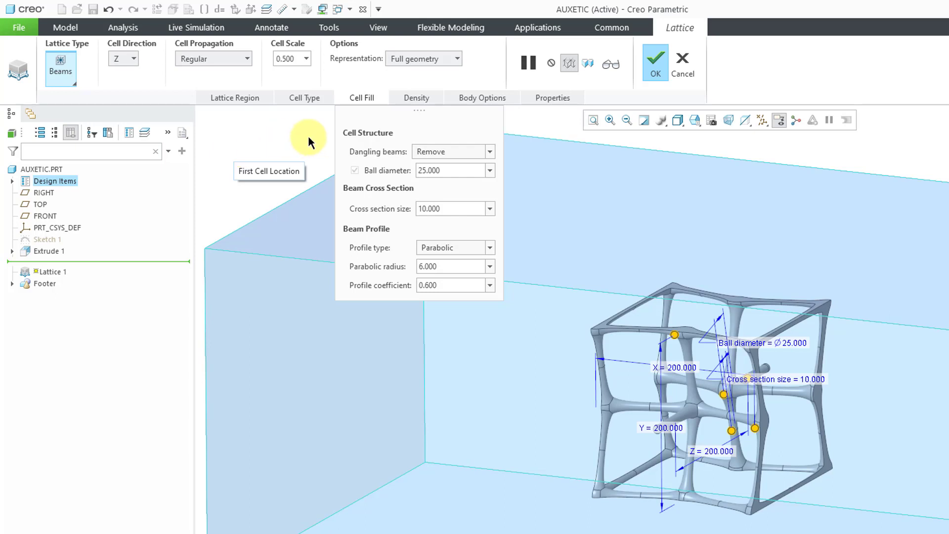
pyautogui.click(460, 250)
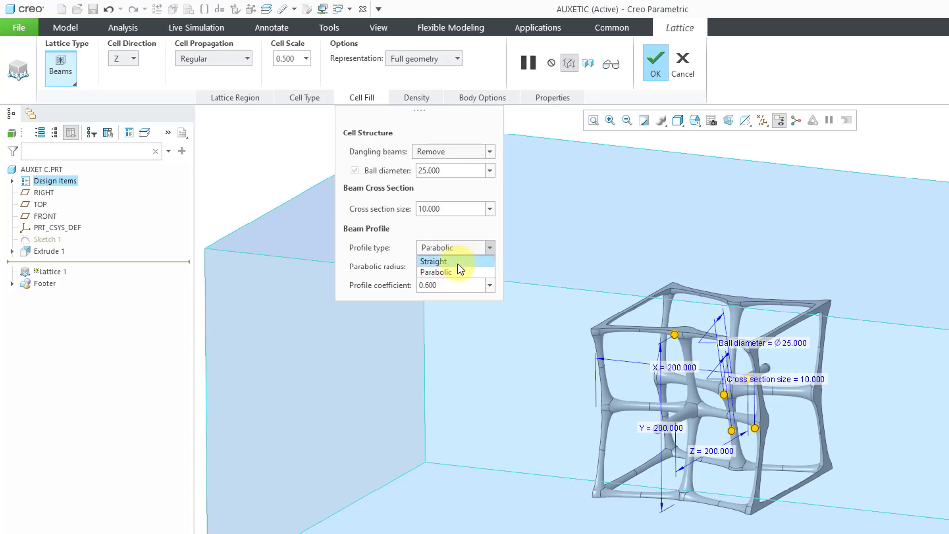
pyautogui.click(458, 265)
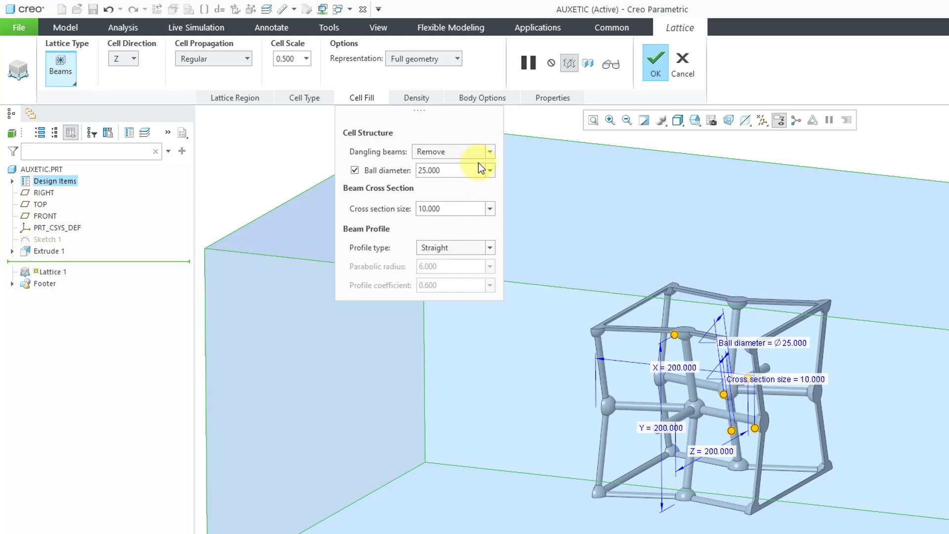
pyautogui.click(651, 72)
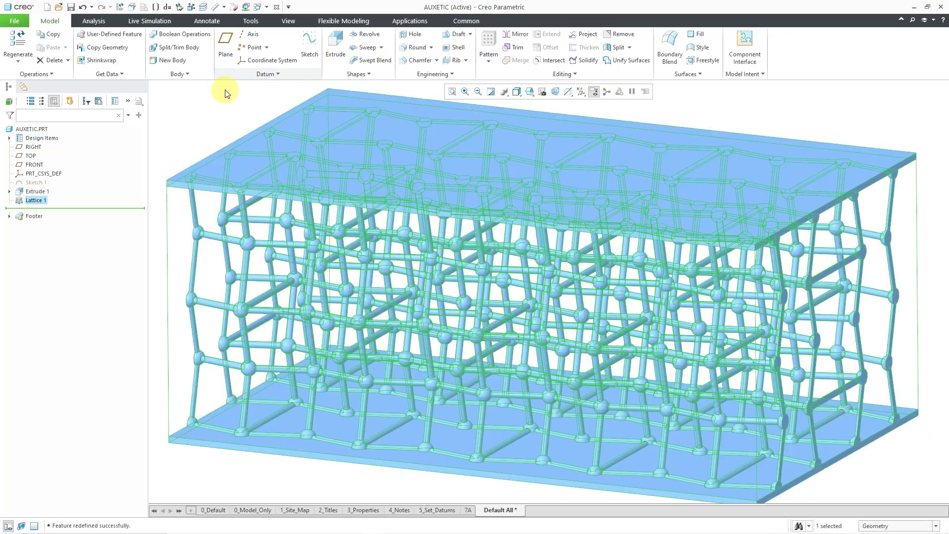
pyautogui.click(202, 122)
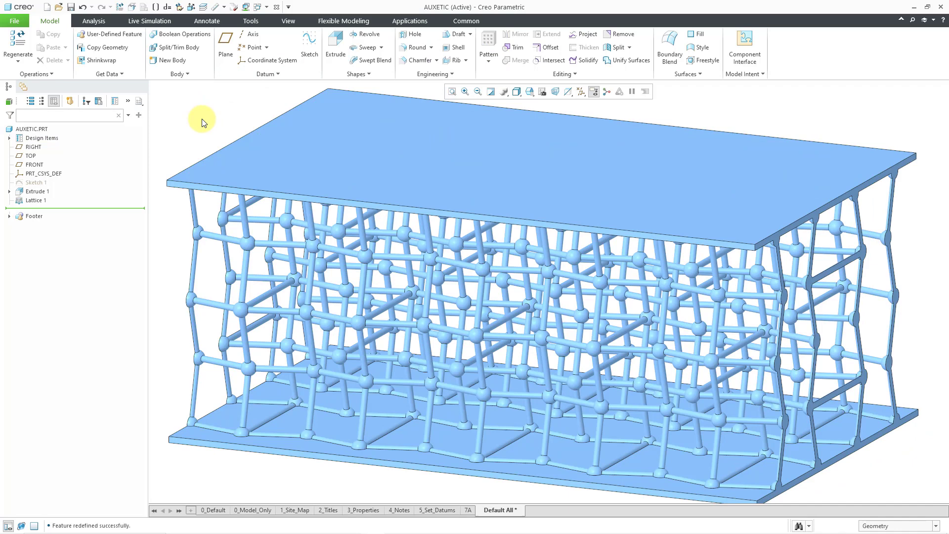
# Step: Set nylon.mtl from Legacy-Materials as the AUXETIC part's master material
pyautogui.click(41, 130)
pyautogui.rightClick(42, 132)
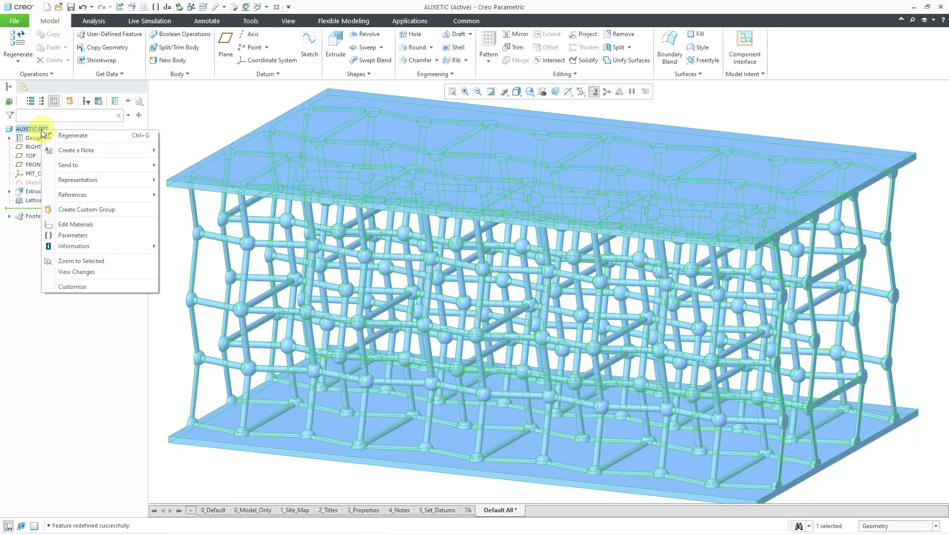
pyautogui.click(87, 223)
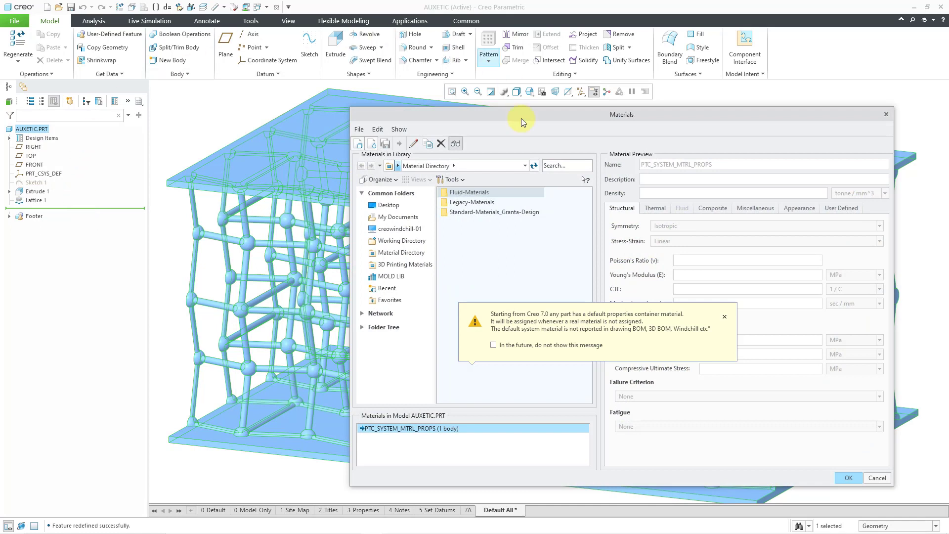
pyautogui.doubleClick(483, 204)
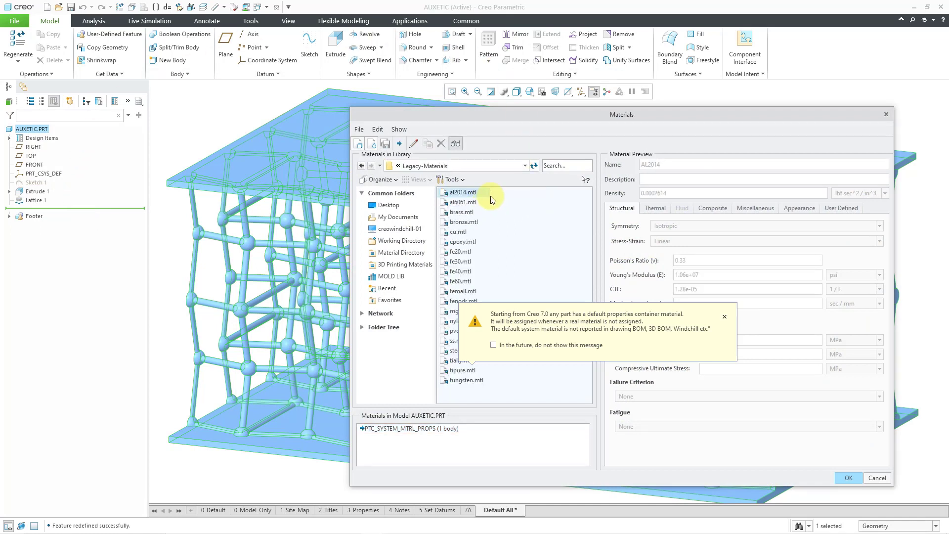
pyautogui.click(725, 315)
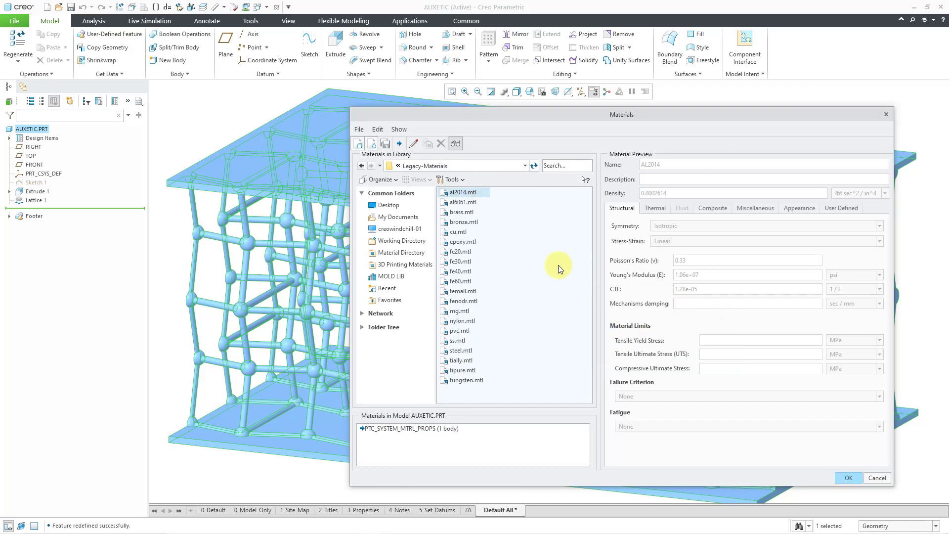
pyautogui.click(468, 321)
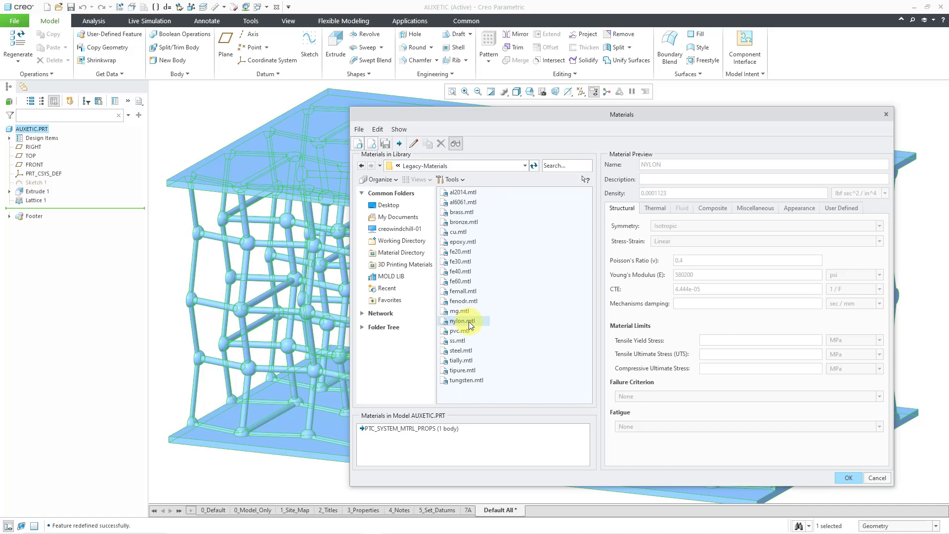
pyautogui.rightClick(469, 322)
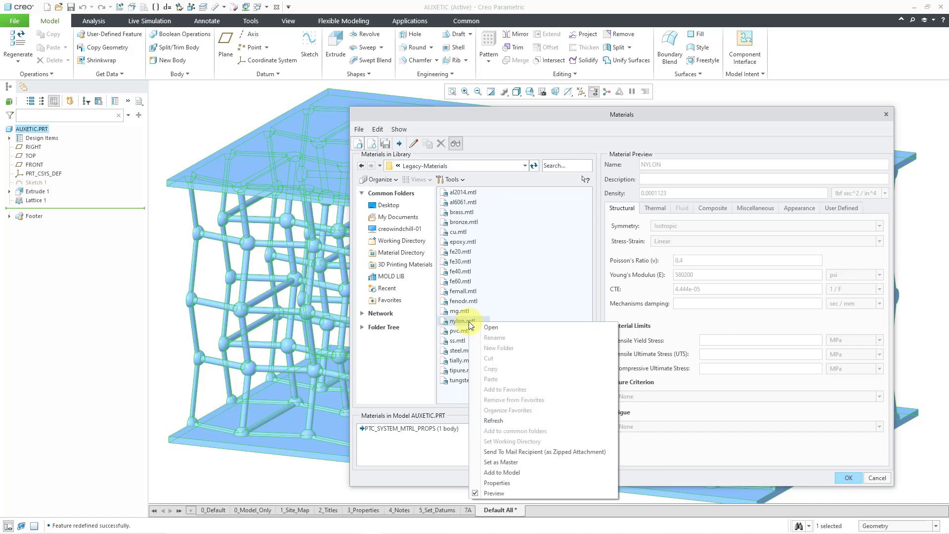
pyautogui.click(526, 463)
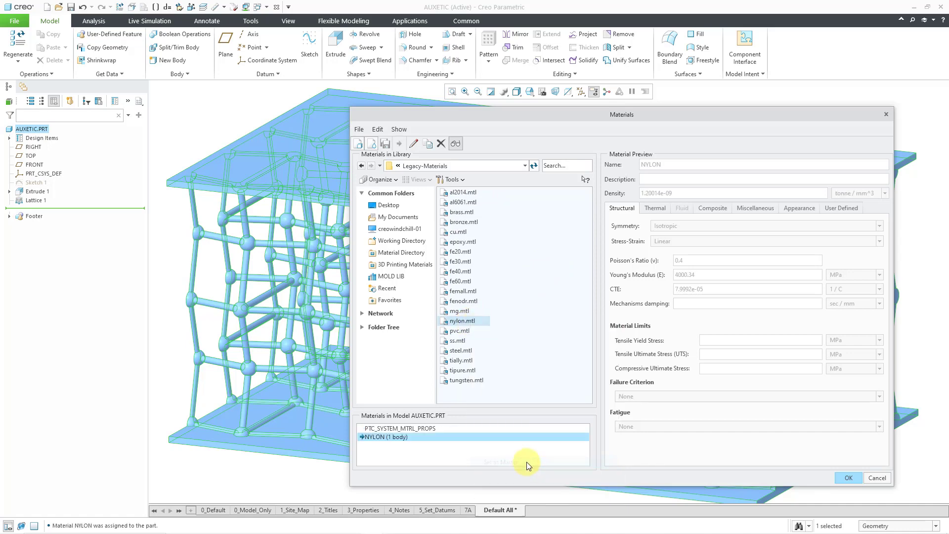
pyautogui.click(854, 478)
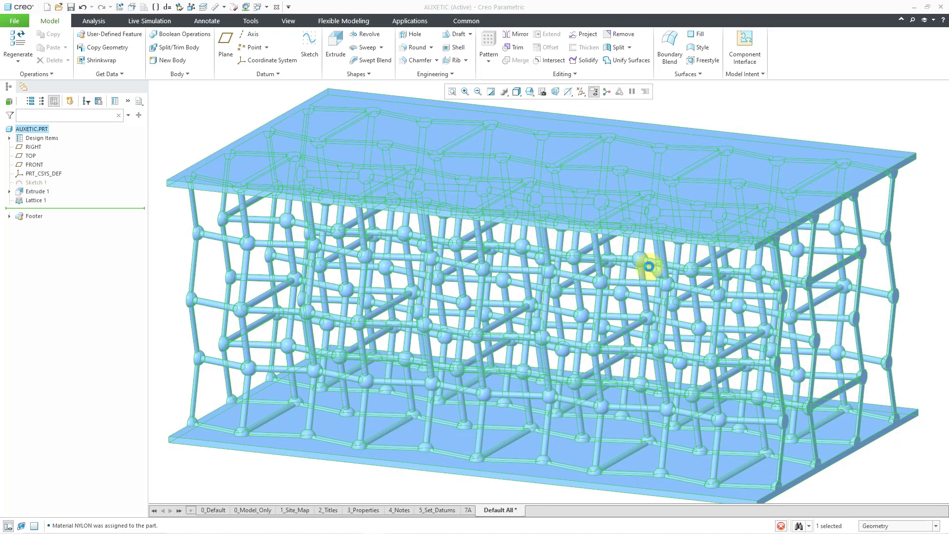
pyautogui.click(203, 130)
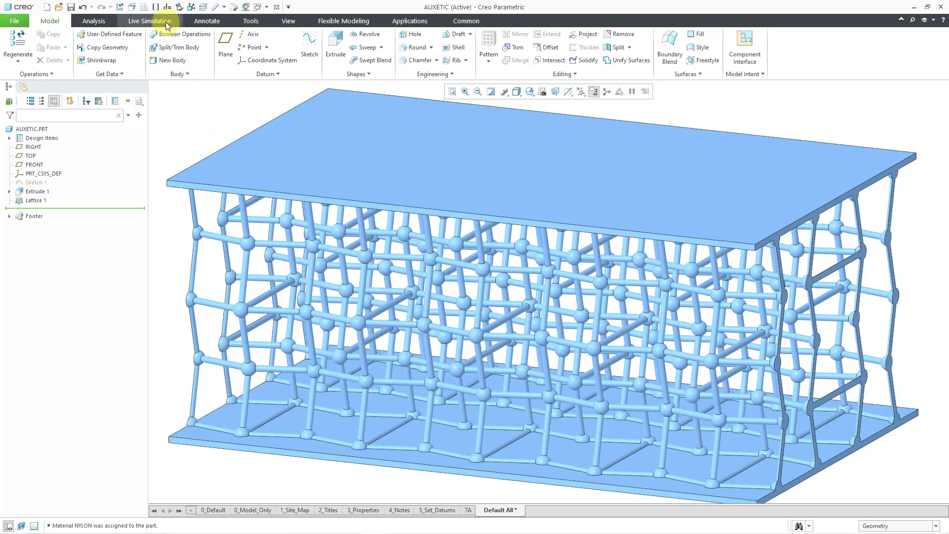
# Step: In Live Simulation, anchor the bottom plate with a Fixed constraint after abandoning a Displacement one
pyautogui.click(149, 21)
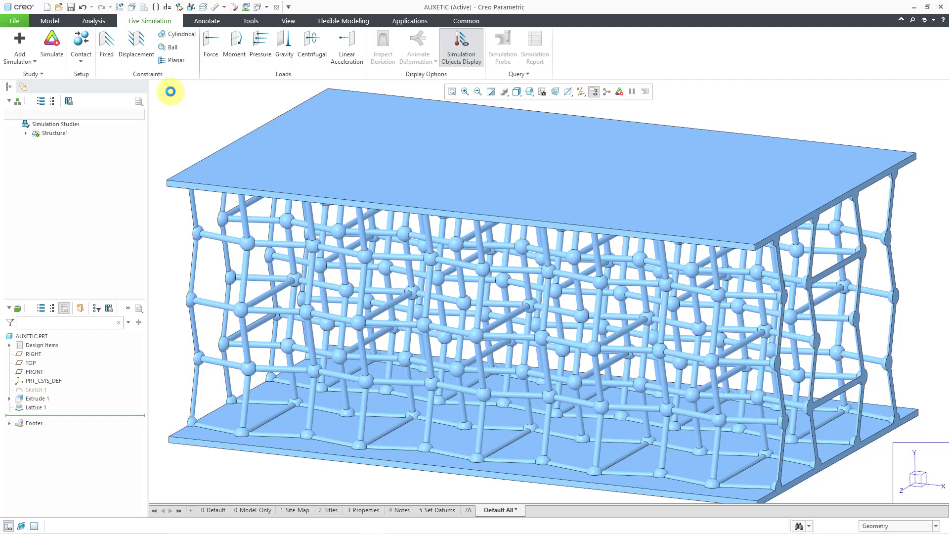
pyautogui.click(137, 54)
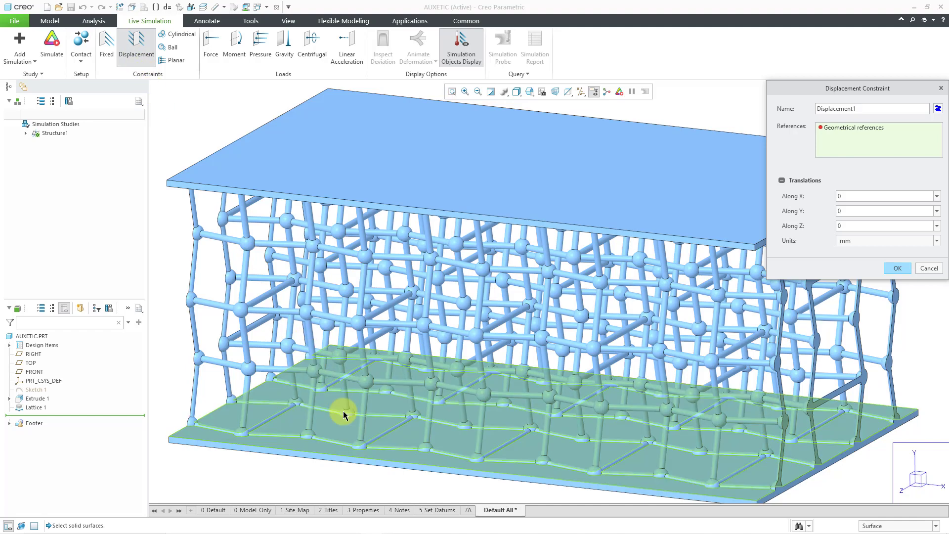
pyautogui.click(346, 428)
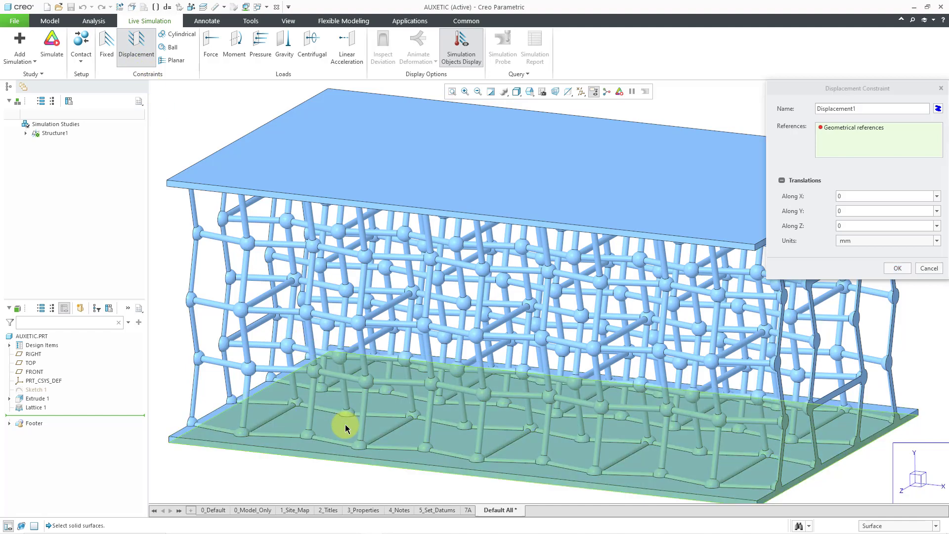
pyautogui.click(346, 428)
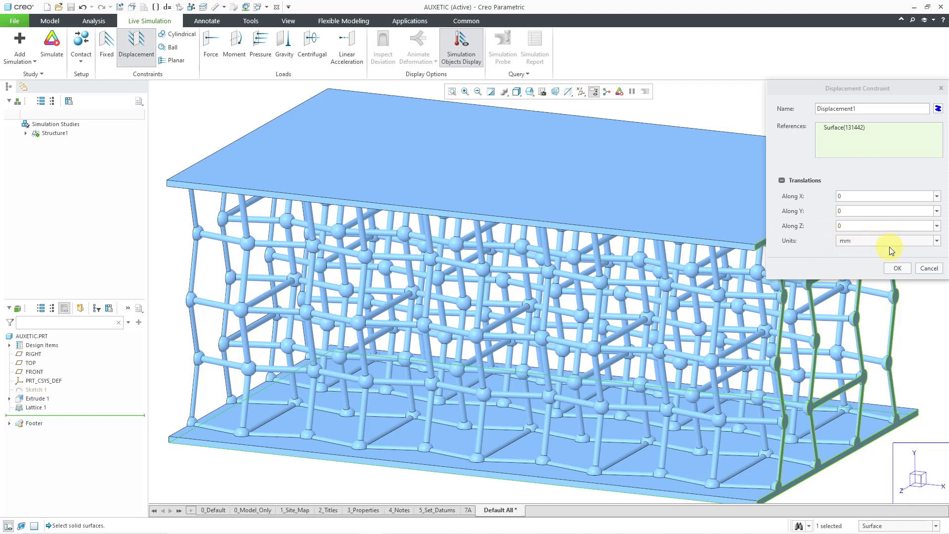
pyautogui.click(929, 268)
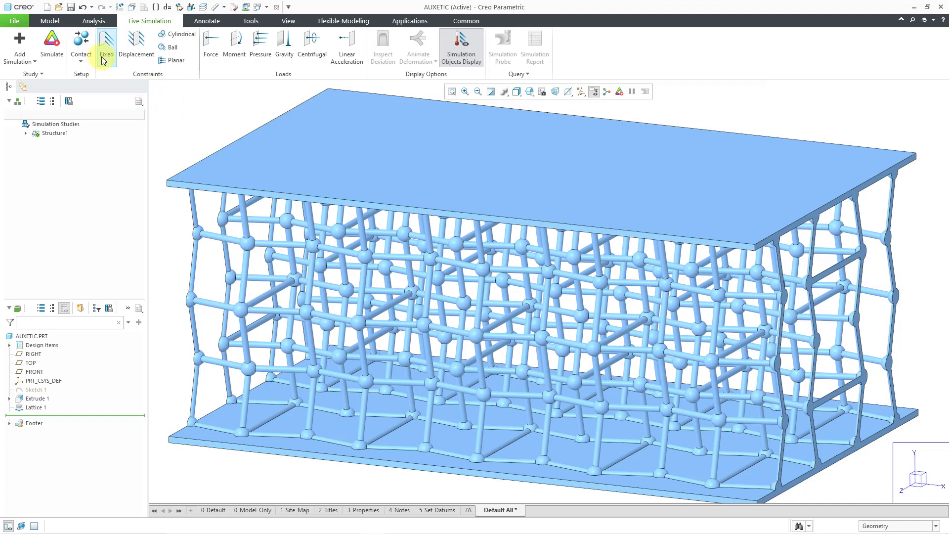
pyautogui.click(106, 47)
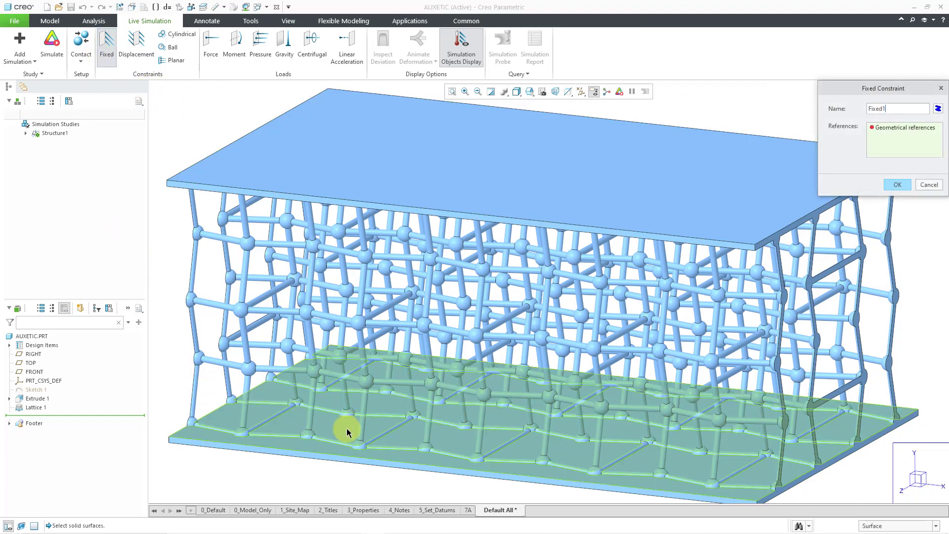
pyautogui.click(347, 431)
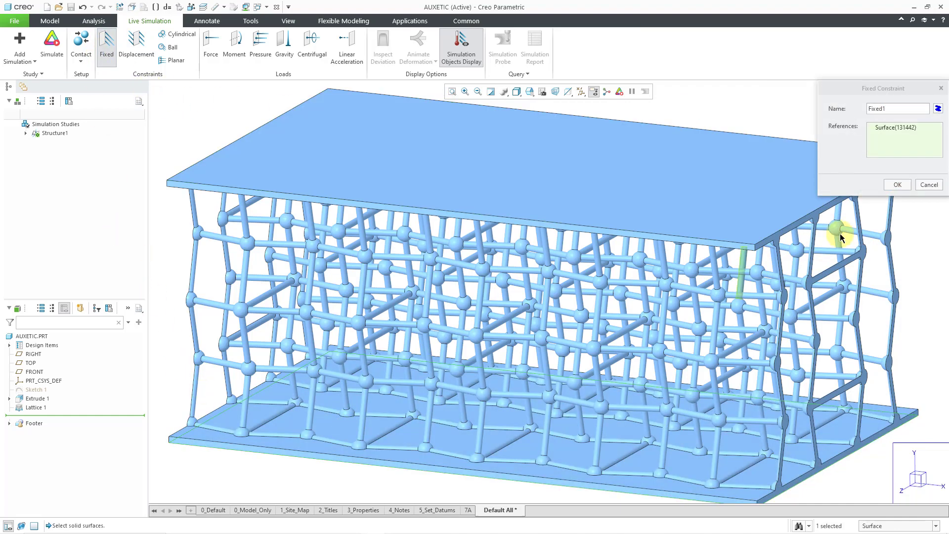
pyautogui.click(899, 185)
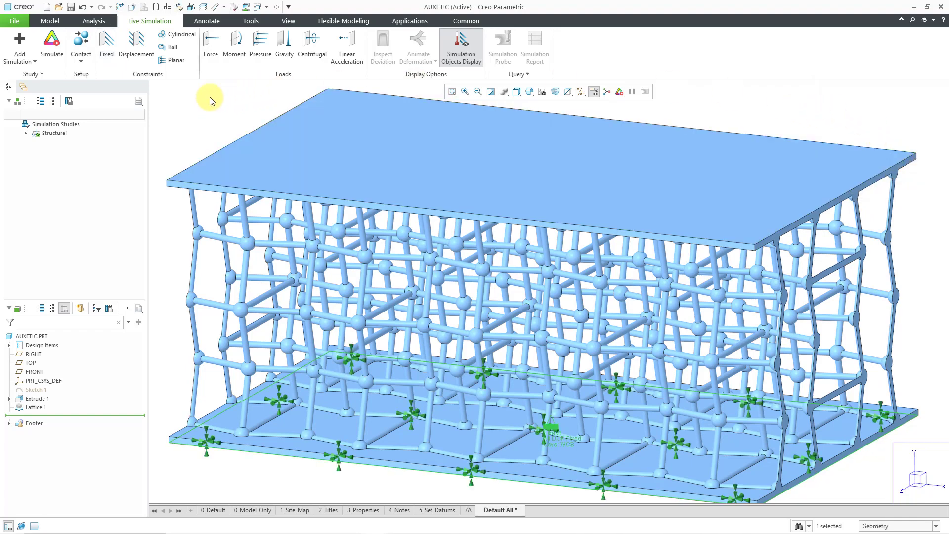
# Step: Apply a 1000 N force to the top plate along direction X=0, Y=1, Z=0
pyautogui.click(210, 54)
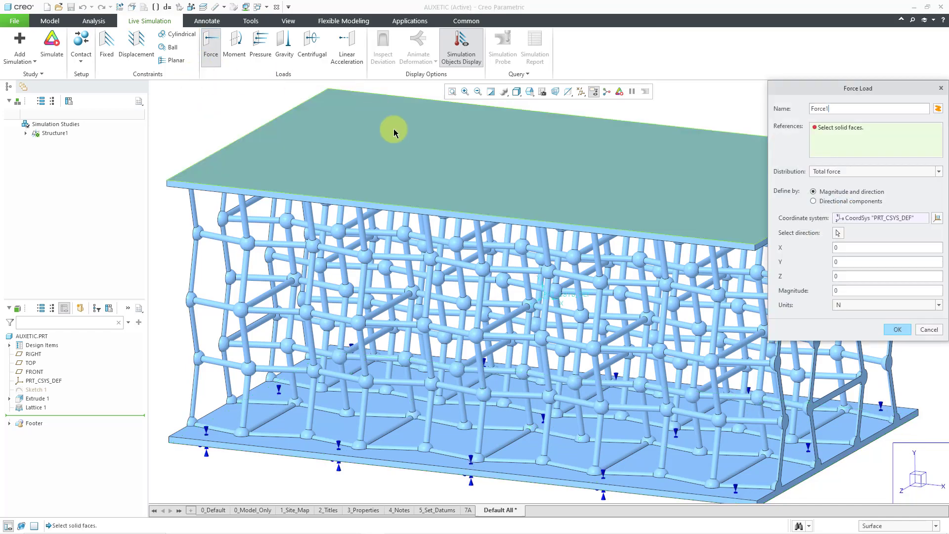
pyautogui.click(393, 131)
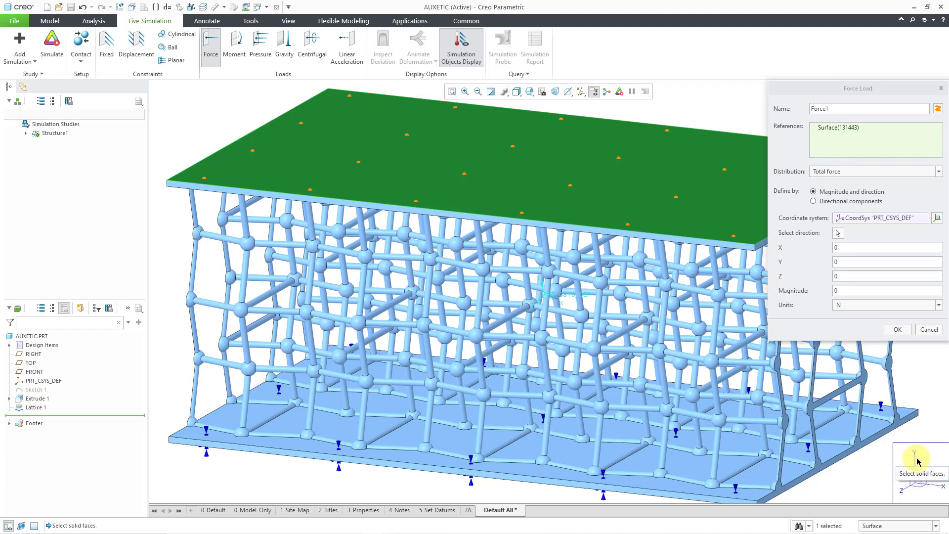
pyautogui.click(844, 248)
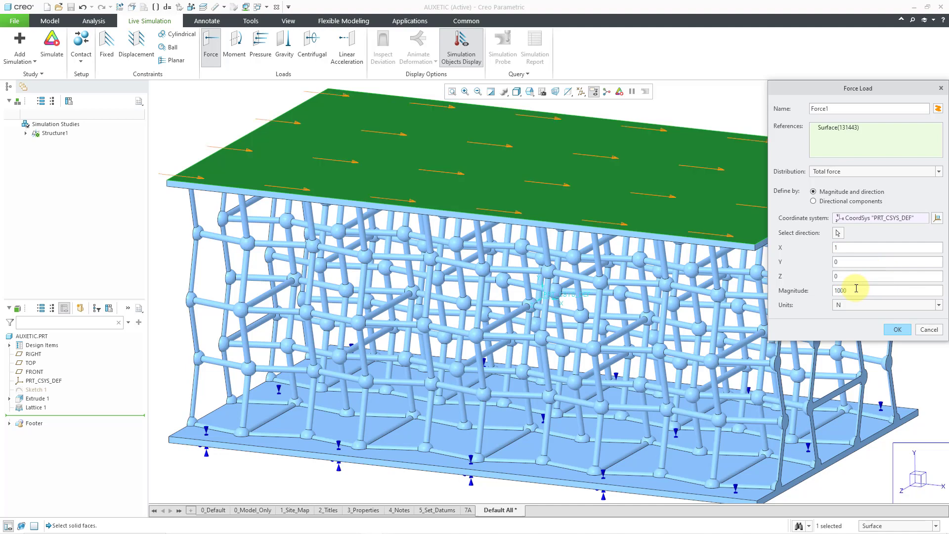
pyautogui.click(835, 248)
pyautogui.doubleClick(835, 248)
pyautogui.write('0')
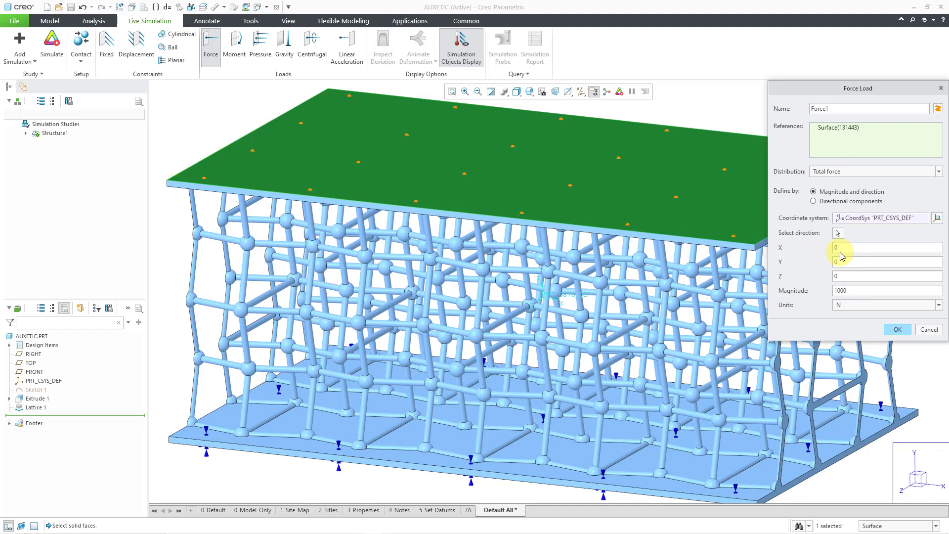
pyautogui.press('Tab')
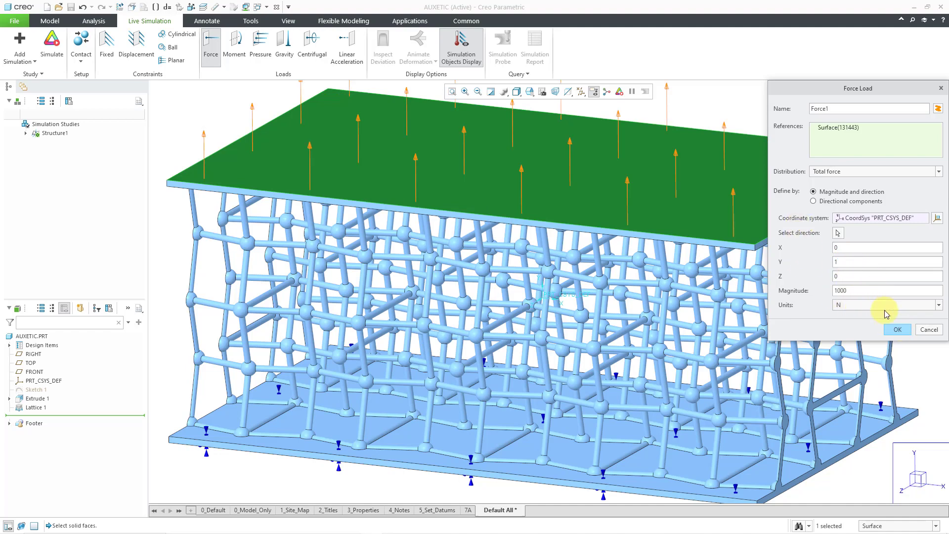
pyautogui.click(899, 331)
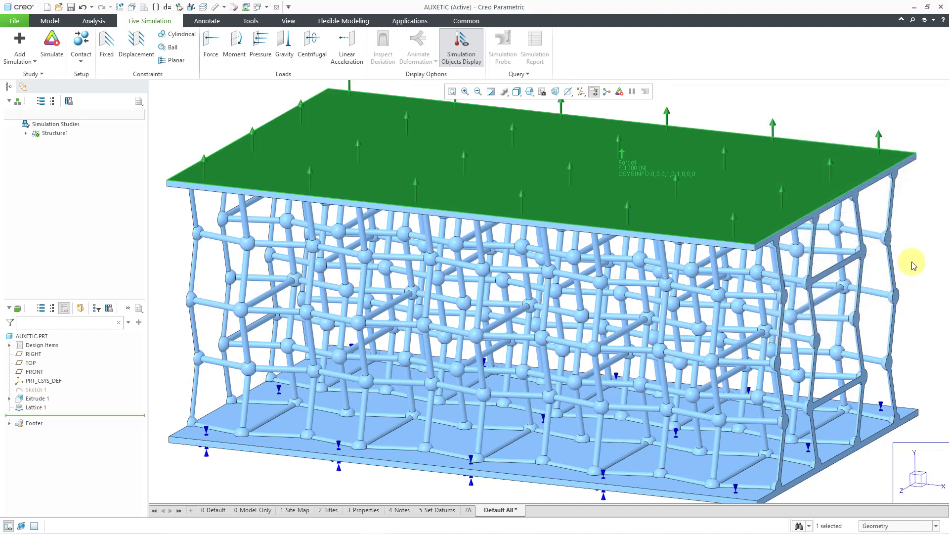
# Step: Deselect the force load and run the live simulation, showing Von Mises stress peaking at 3.1606 MPa
pyautogui.click(912, 265)
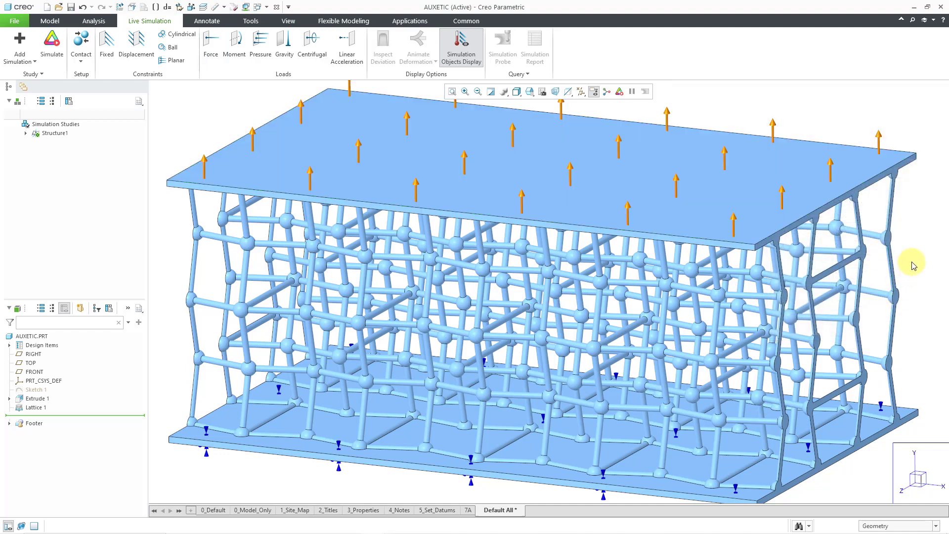
pyautogui.click(619, 92)
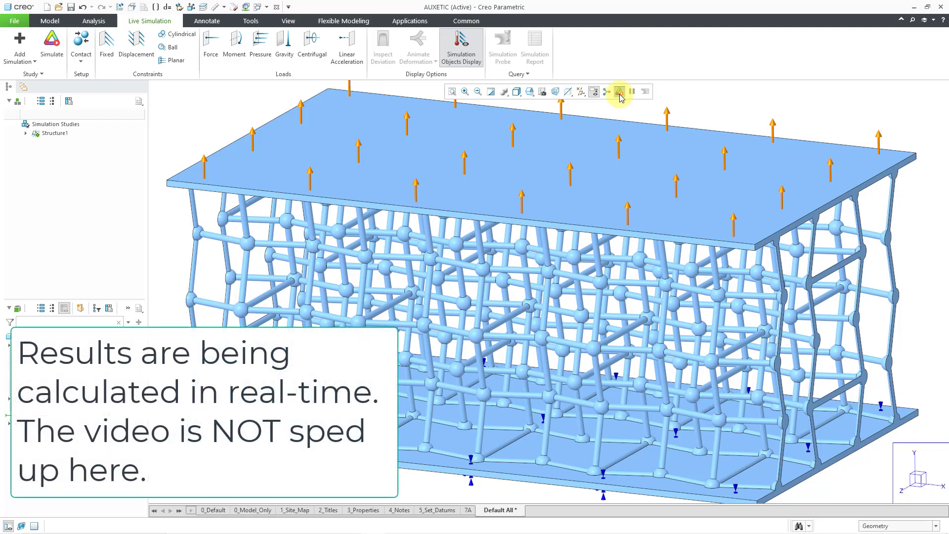
pyautogui.click(620, 95)
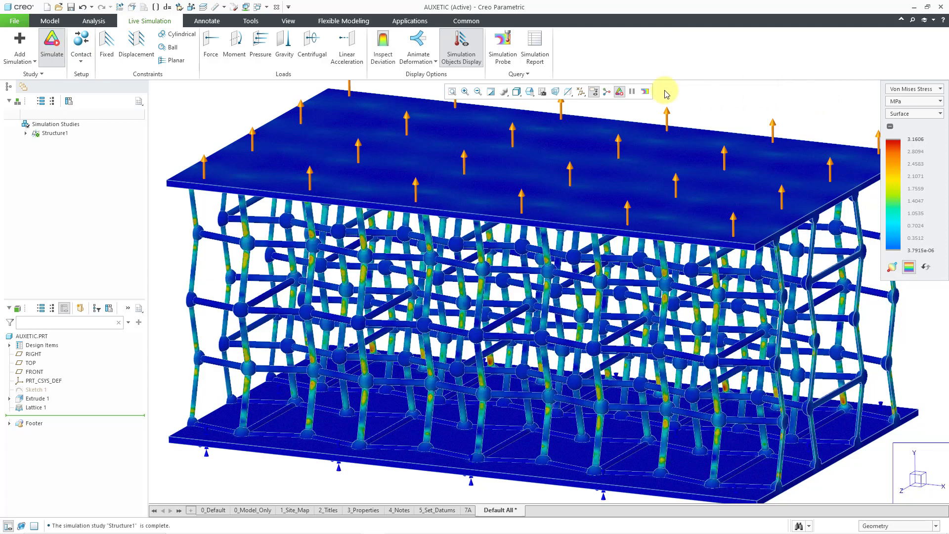
# Step: Hide the load and constraint markers, re-centre the model, and animate its deformation (up to 0.3168 mm)
pyautogui.click(464, 57)
pyautogui.scroll(-1, 571, 116)
pyautogui.scroll(-1, 571, 116)
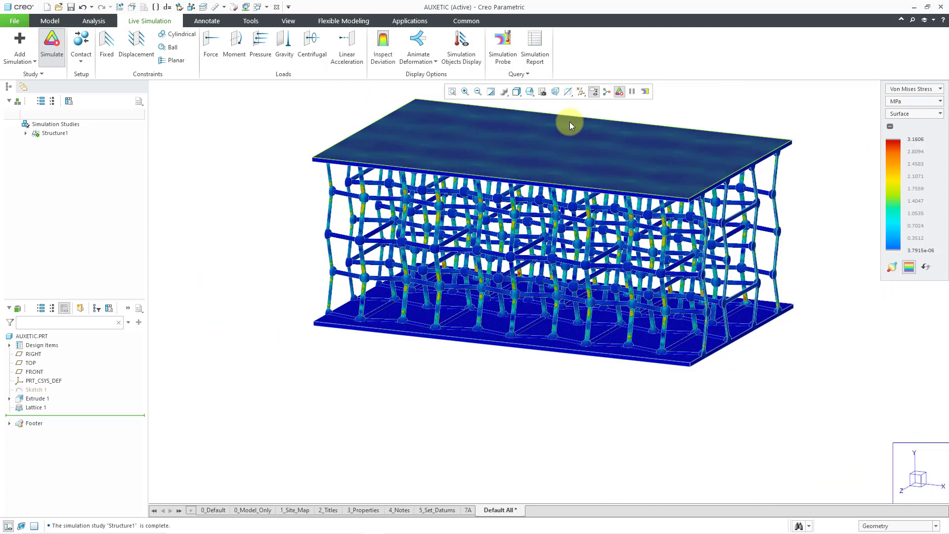
pyautogui.keyDown('shift'); pyautogui.moveTo(569, 122); pyautogui.dragTo(546, 207, button='middle'); pyautogui.keyUp('shift')
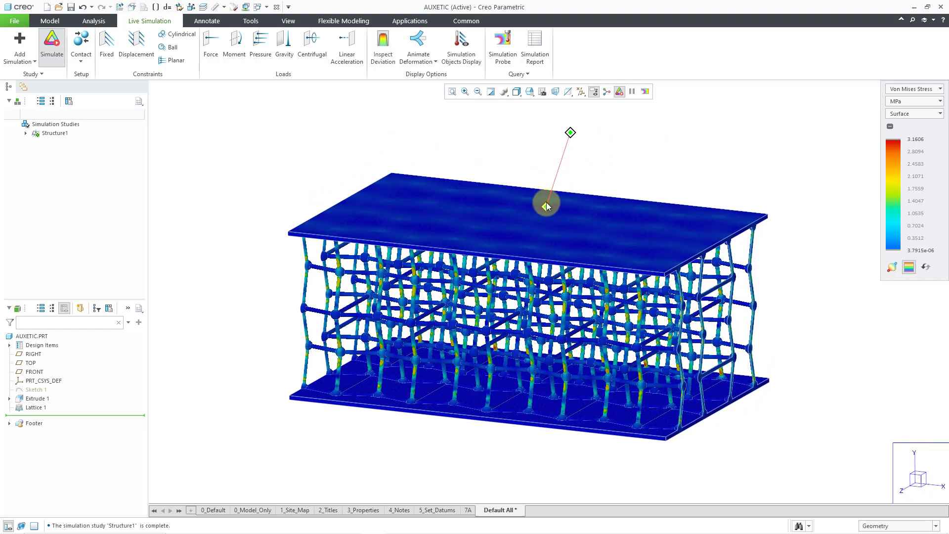
pyautogui.click(419, 47)
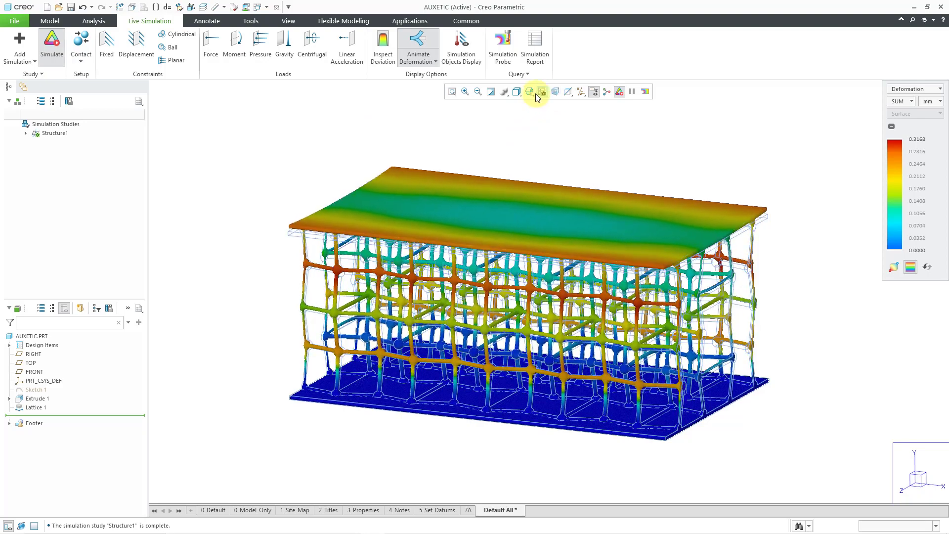
# Step: View the deforming lattice from the FRONT saved orientation, zoomed in
pyautogui.click(531, 92)
pyautogui.scroll(-3, 550, 126)
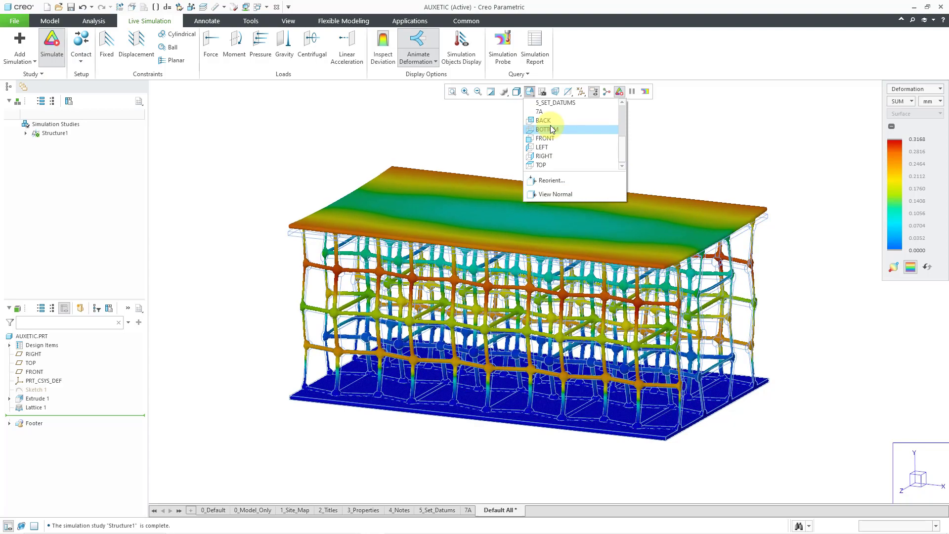
pyautogui.click(553, 138)
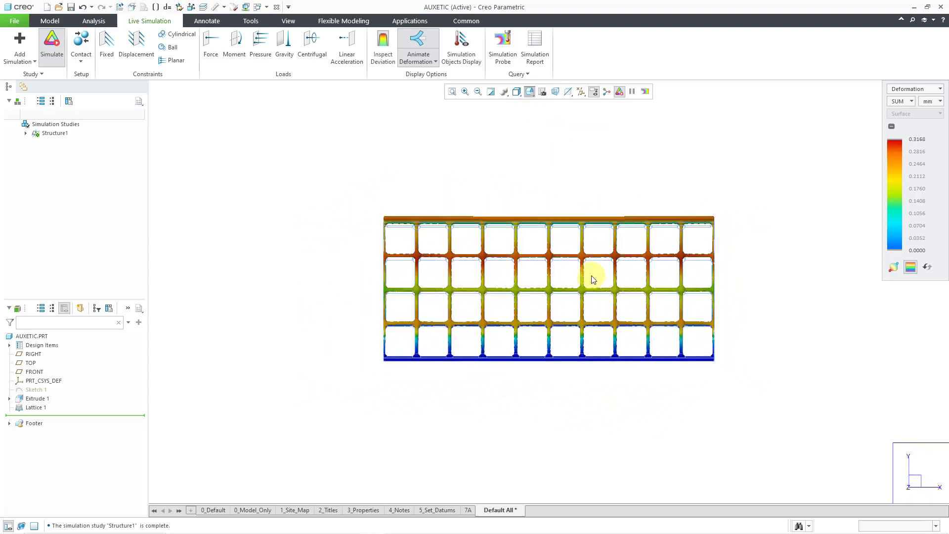
pyautogui.scroll(1, 580, 288)
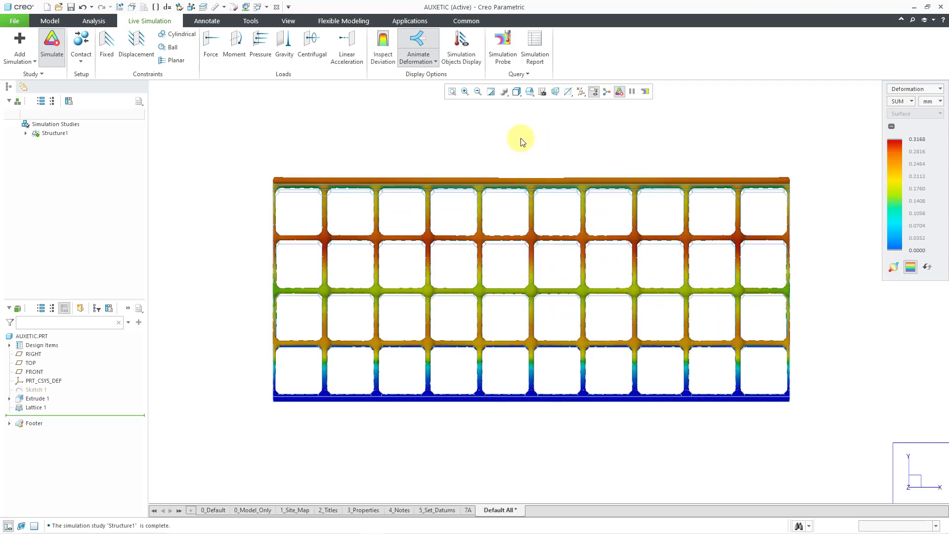
# Step: Switch to the RIGHT saved orientation to see the side columns bowing outward
pyautogui.click(529, 92)
pyautogui.scroll(-3, 552, 138)
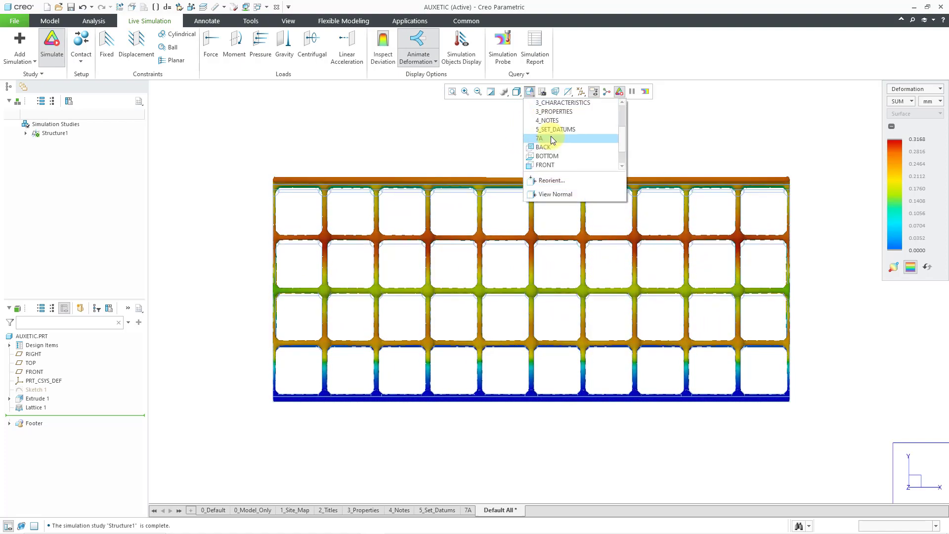
pyautogui.click(543, 155)
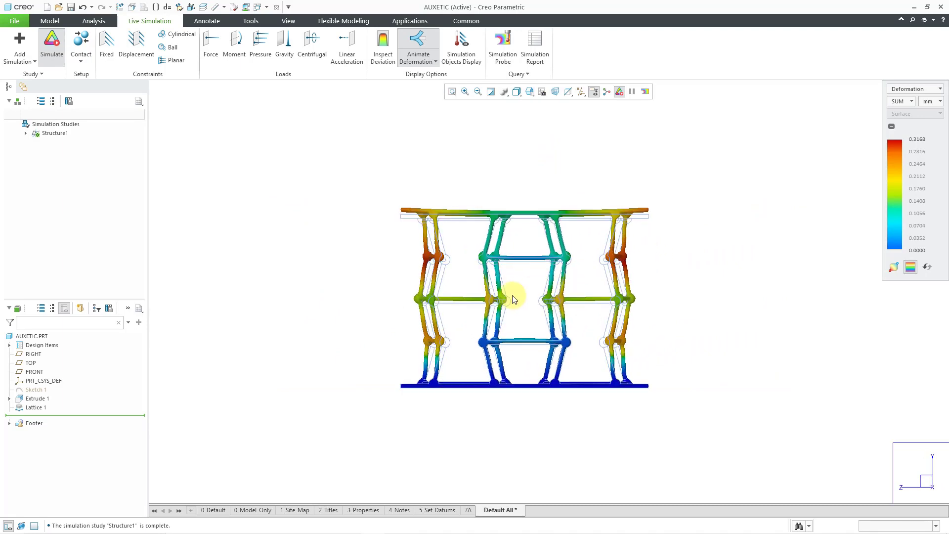
pyautogui.scroll(-4, 569, 292)
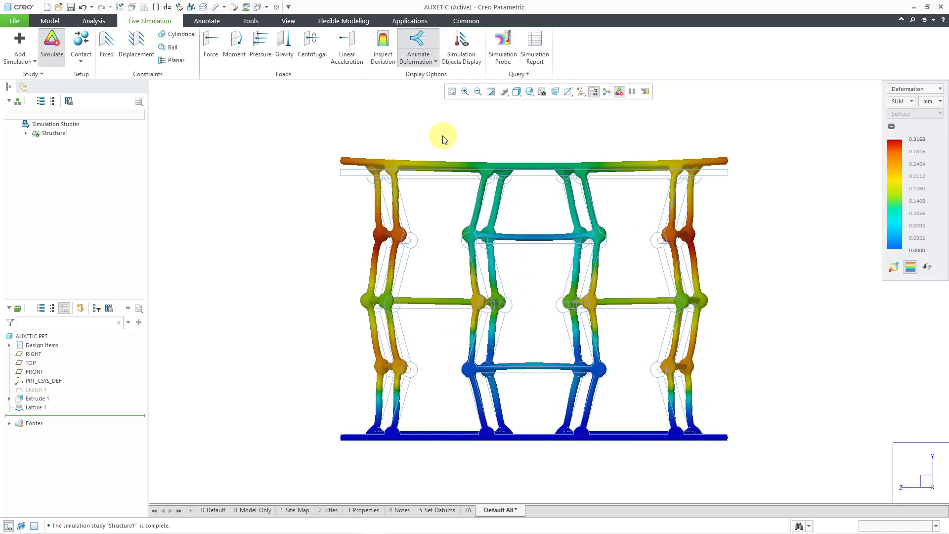
# Step: Stop the deformation animation, hide the result colouring, and orbit the block back to 3D
pyautogui.click(423, 44)
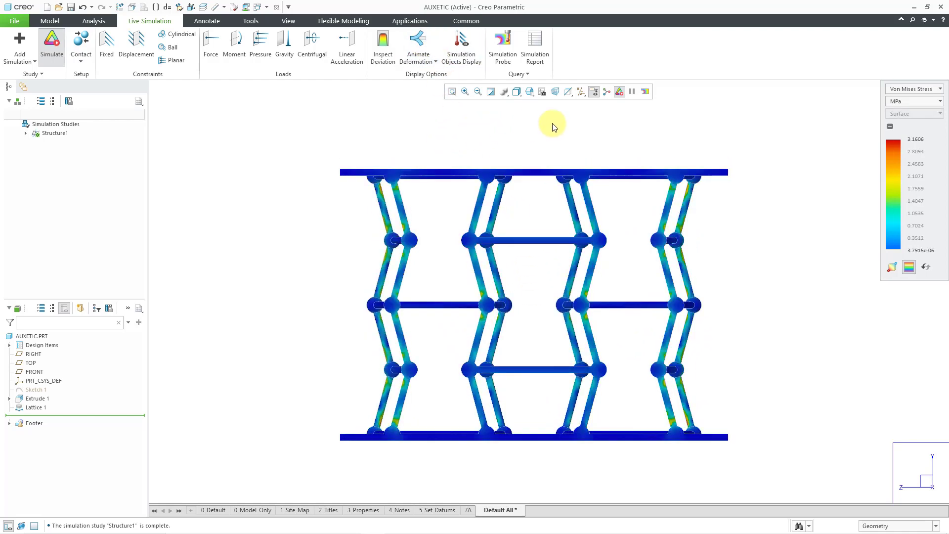
pyautogui.click(620, 92)
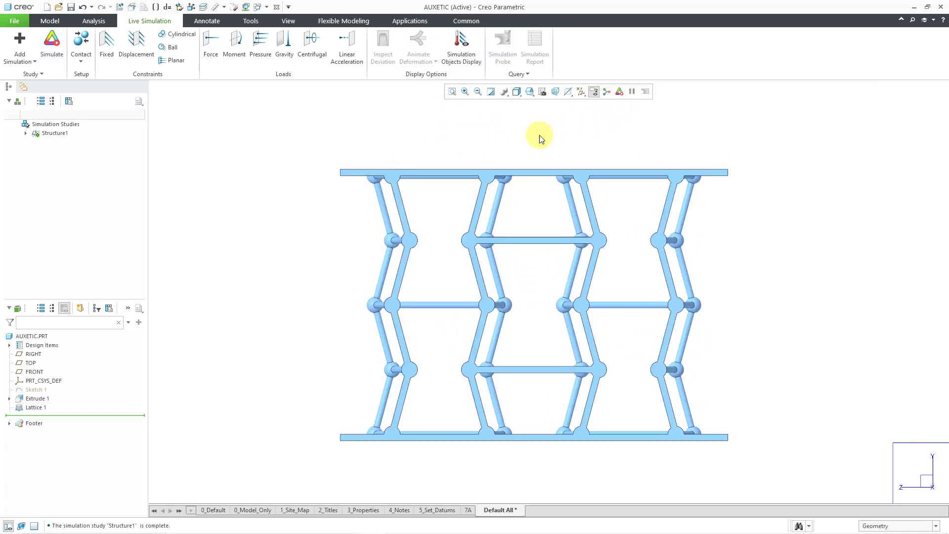
pyautogui.moveTo(502, 158); pyautogui.dragTo(542, 163, button='middle')
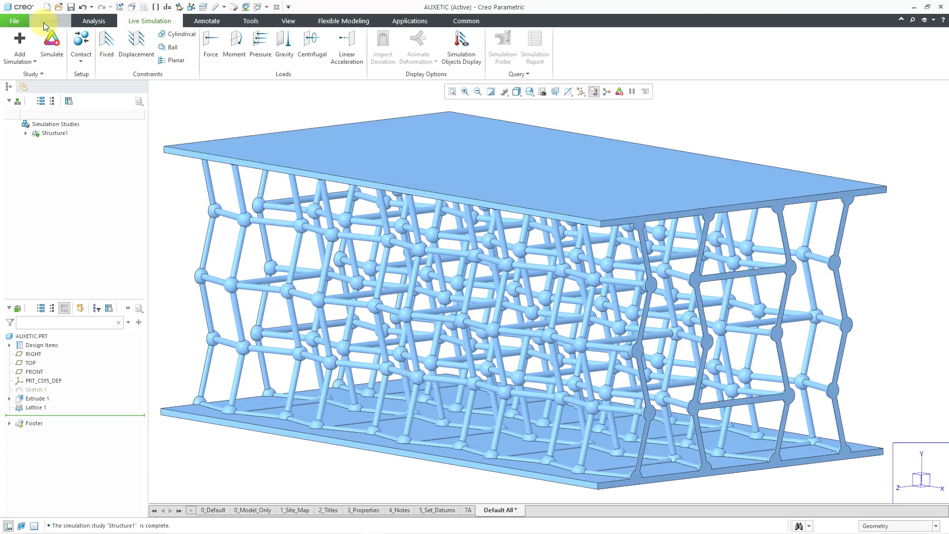
# Step: Edit the definition of Lattice 1 on the Model tab, keeping Body 1 as the body to replace
pyautogui.click(43, 22)
pyautogui.click(40, 200)
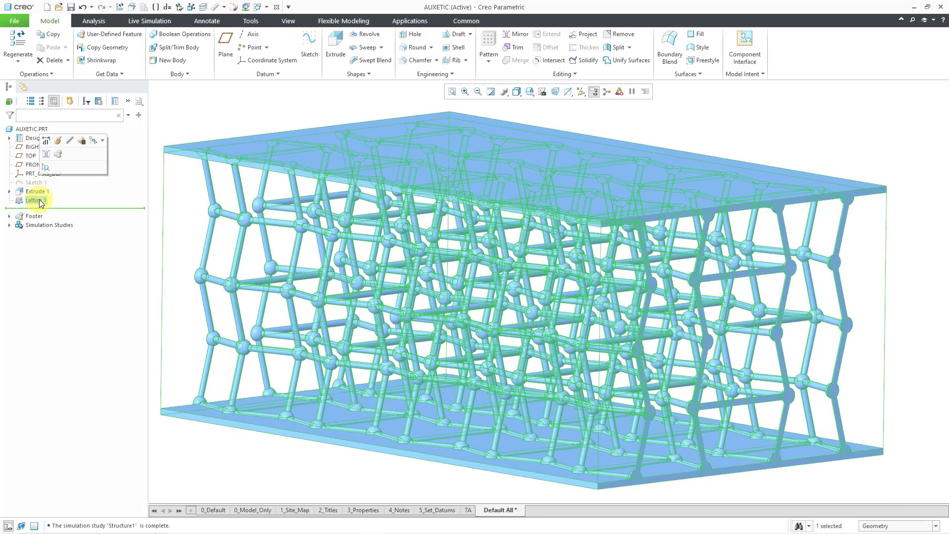
pyautogui.click(59, 142)
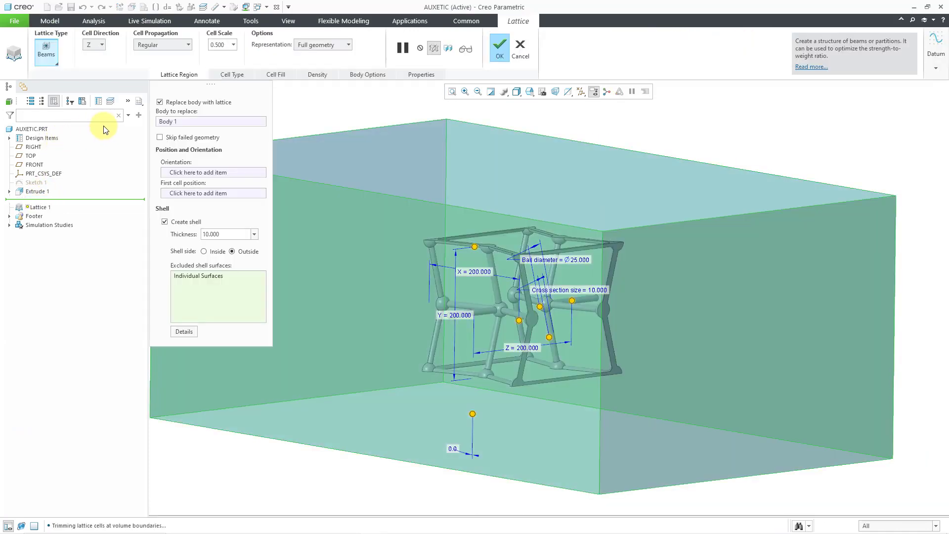
pyautogui.click(195, 121)
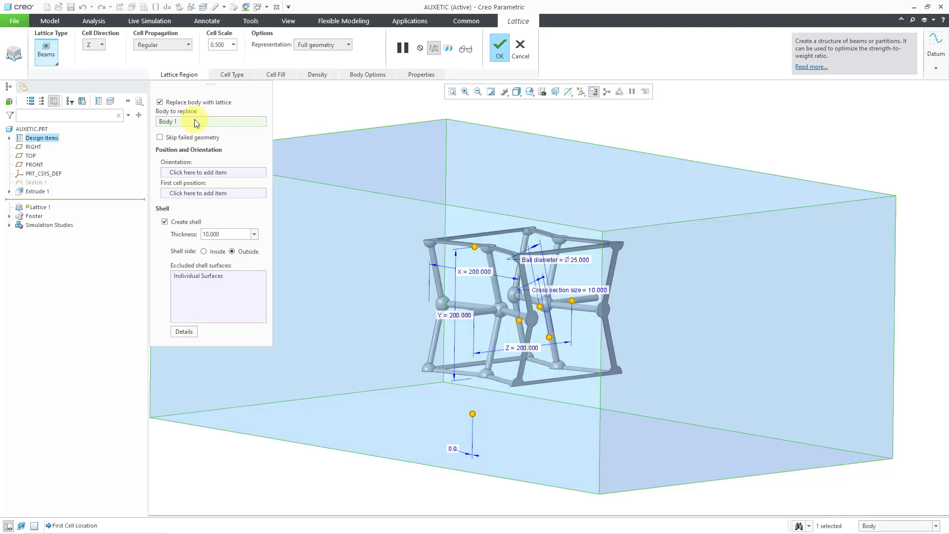
pyautogui.click(202, 297)
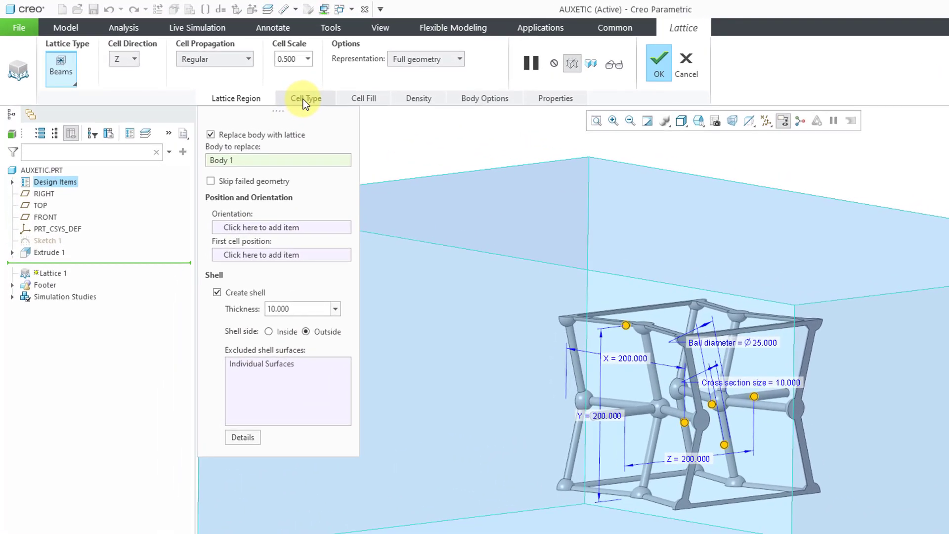
# Step: Change Lattice 1's cell type to the single-angle auxetic shape with Cell Fill, and apply
pyautogui.click(303, 100)
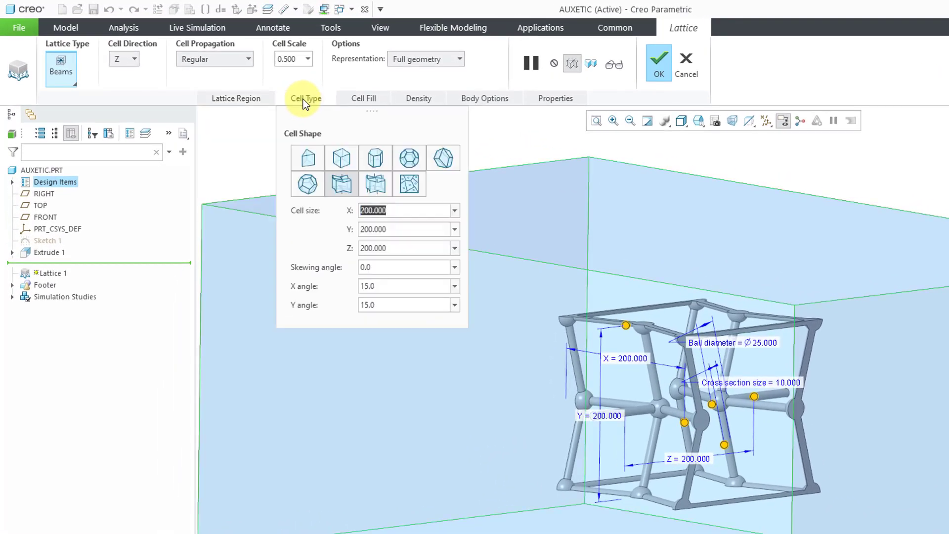
pyautogui.click(372, 185)
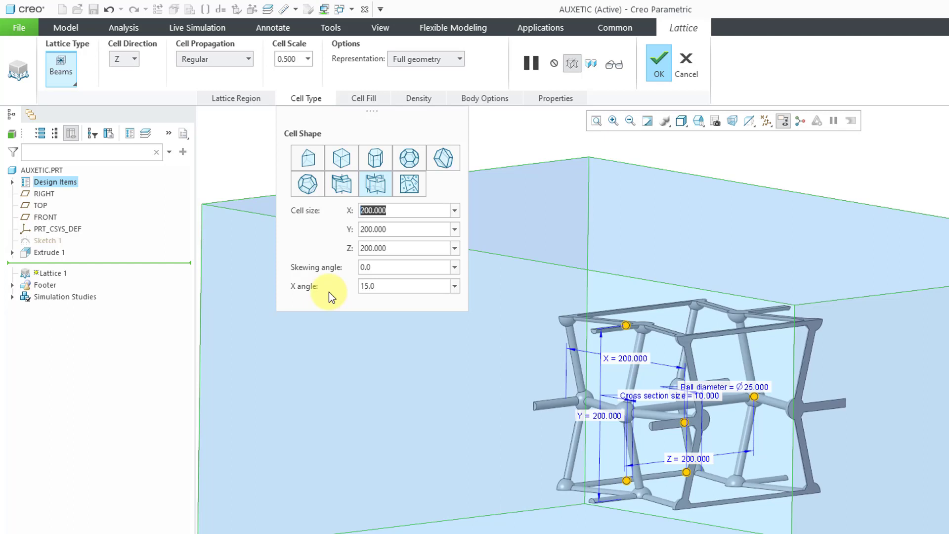
pyautogui.click(361, 99)
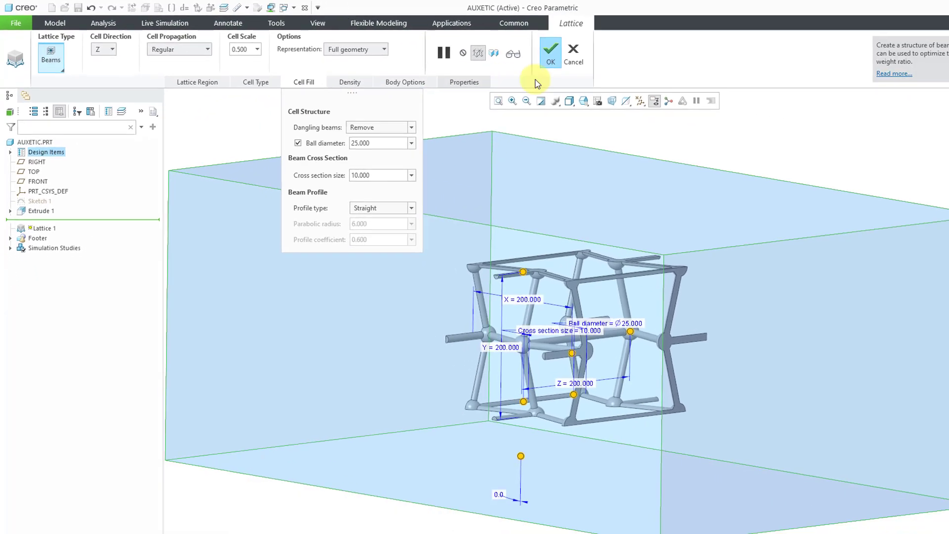
pyautogui.click(655, 64)
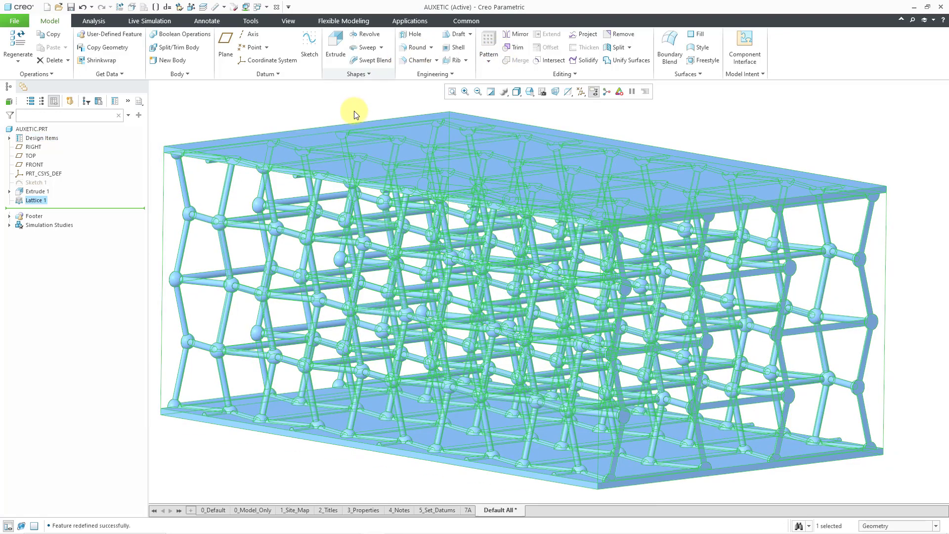
# Step: Deselect Lattice 1 and rerun the live simulation, now peaking at 2.0569 MPa Von Mises stress
pyautogui.click(353, 114)
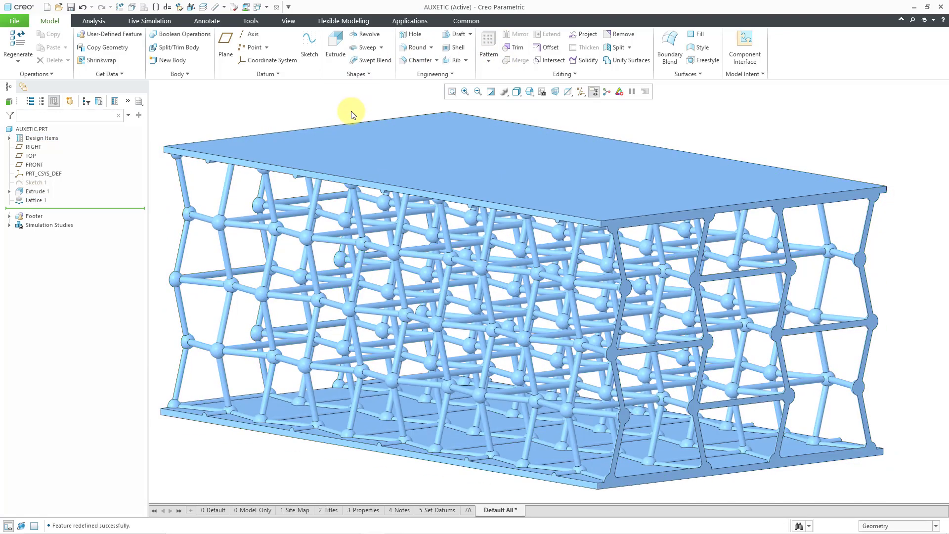
pyautogui.click(149, 21)
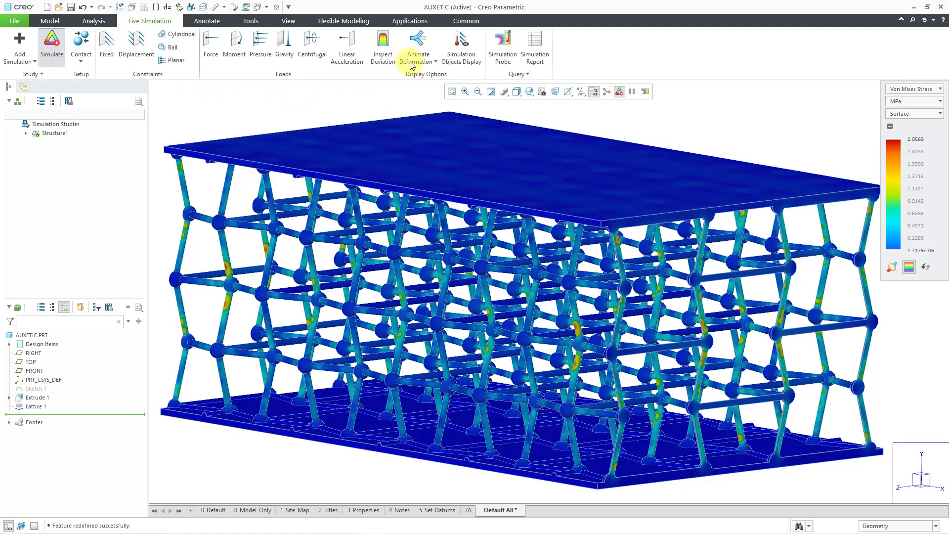
# Step: Animate the new lattice's deformation (up to 0.2741 mm) and view it zoomed in from FRONT
pyautogui.click(417, 43)
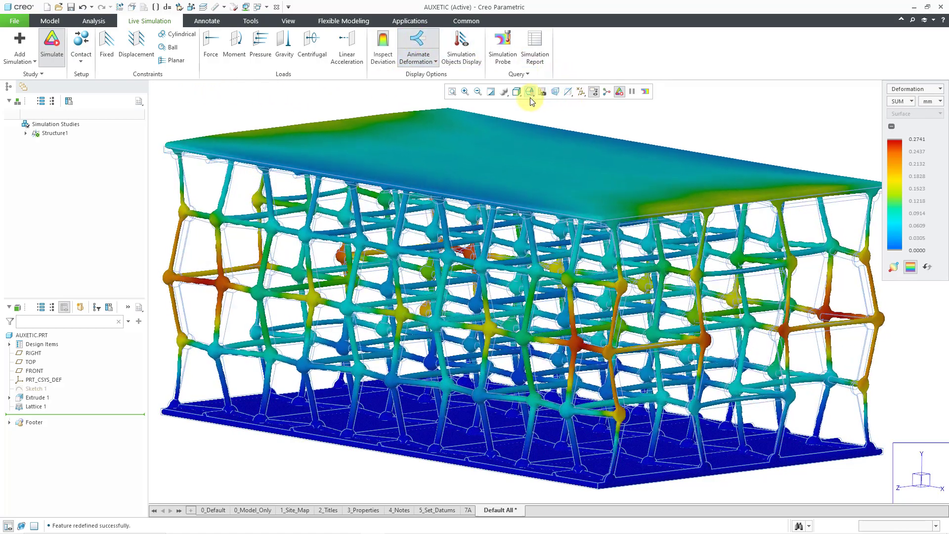
pyautogui.click(529, 92)
pyautogui.scroll(-3, 564, 139)
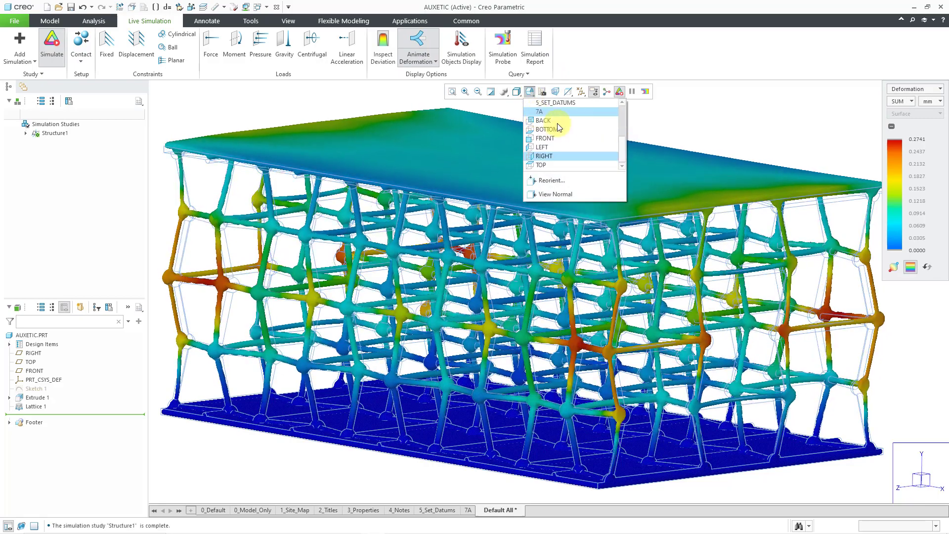
pyautogui.click(558, 138)
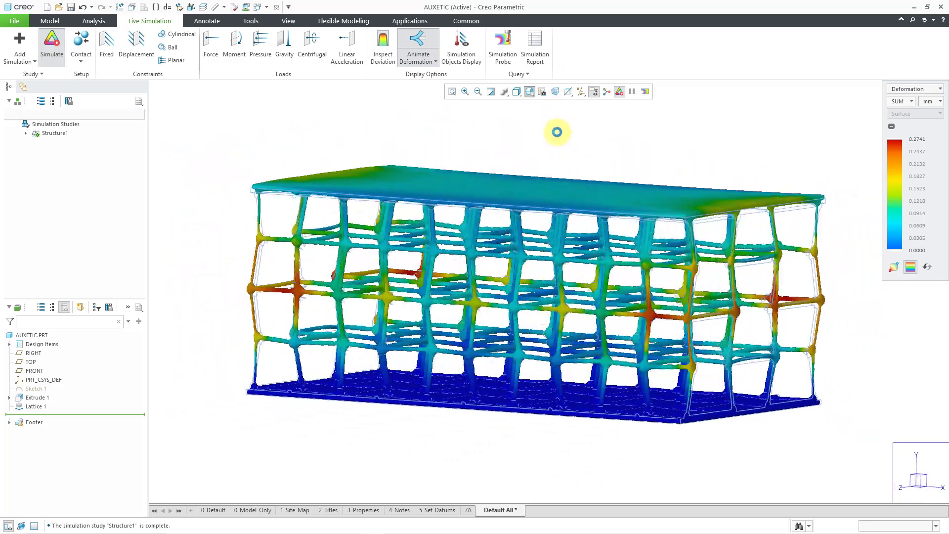
pyautogui.scroll(4, 558, 271)
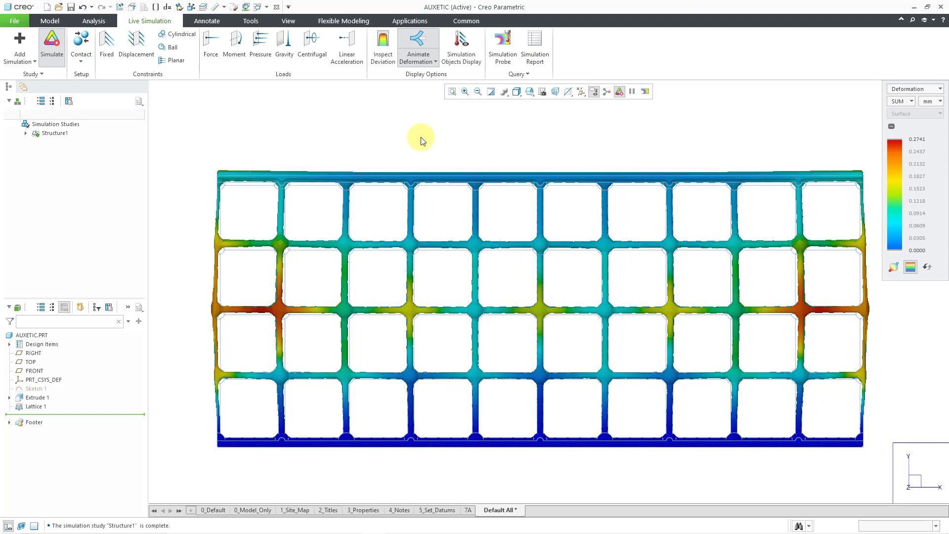
# Step: Turn the deforming lattice to the RIGHT saved orientation and zoom in on its bulging middle rows
pyautogui.click(530, 94)
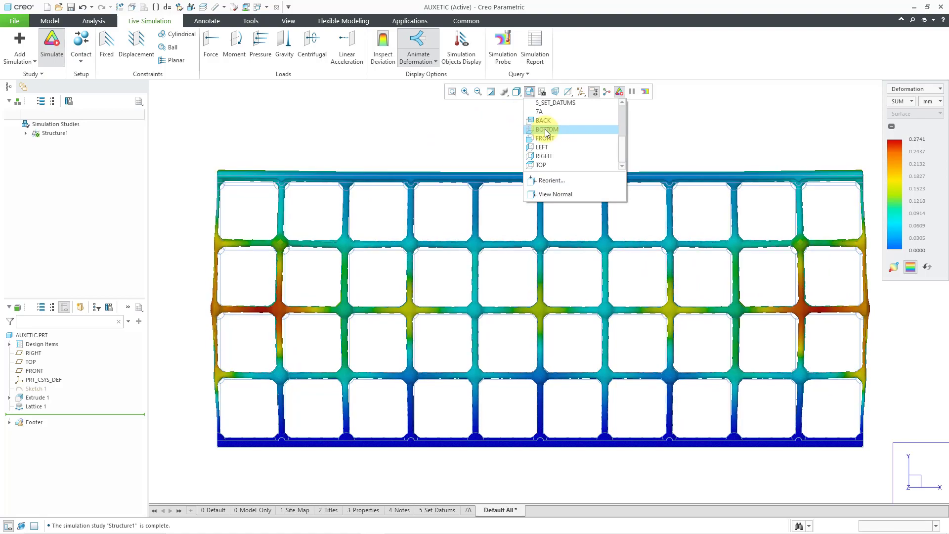
pyautogui.click(550, 155)
pyautogui.scroll(5, 554, 282)
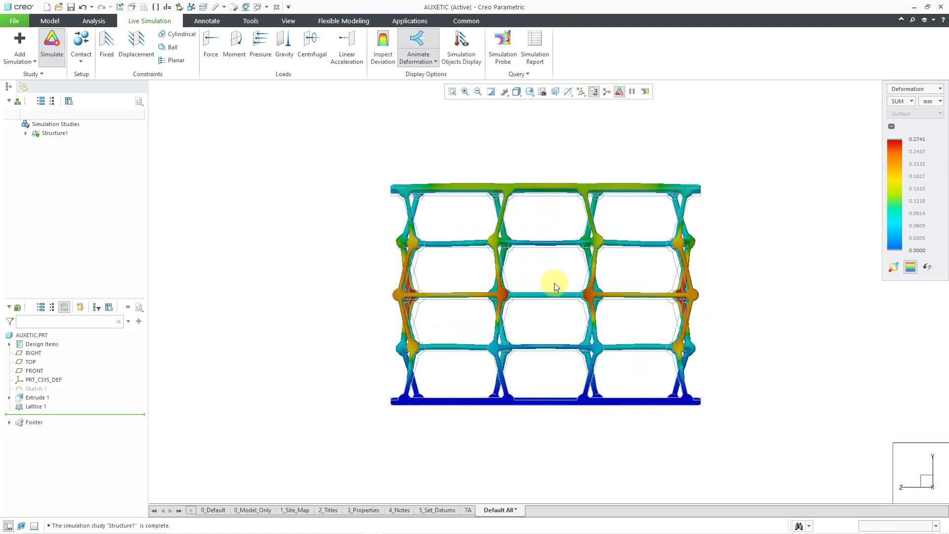